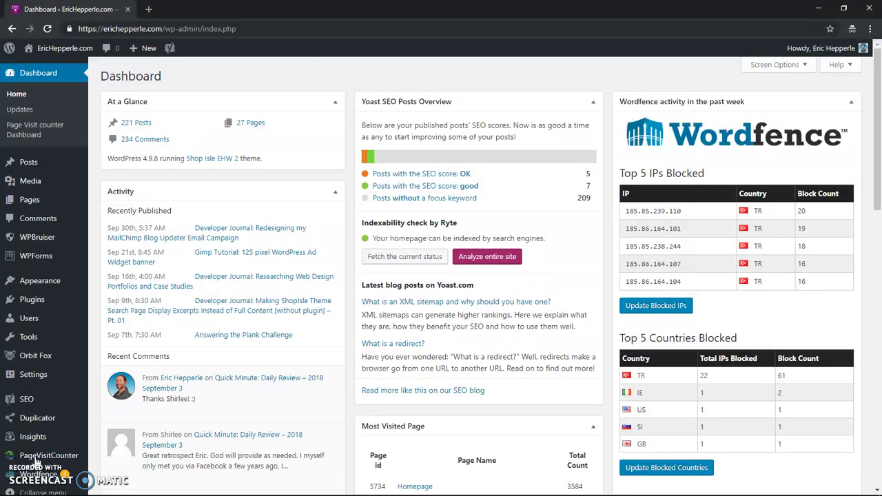
# Create a new post titled "17 Ways to eat healthy and save money during the holidays"
pyautogui.click(266, 79)
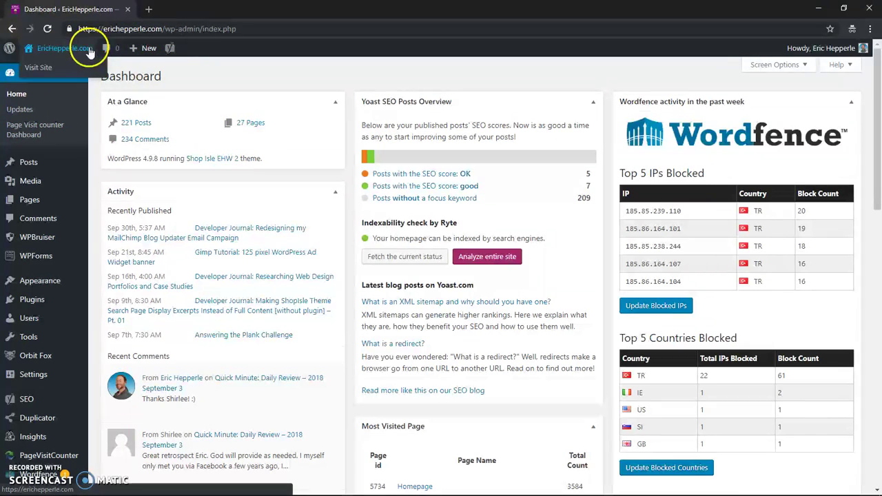
pyautogui.moveTo(146, 51)
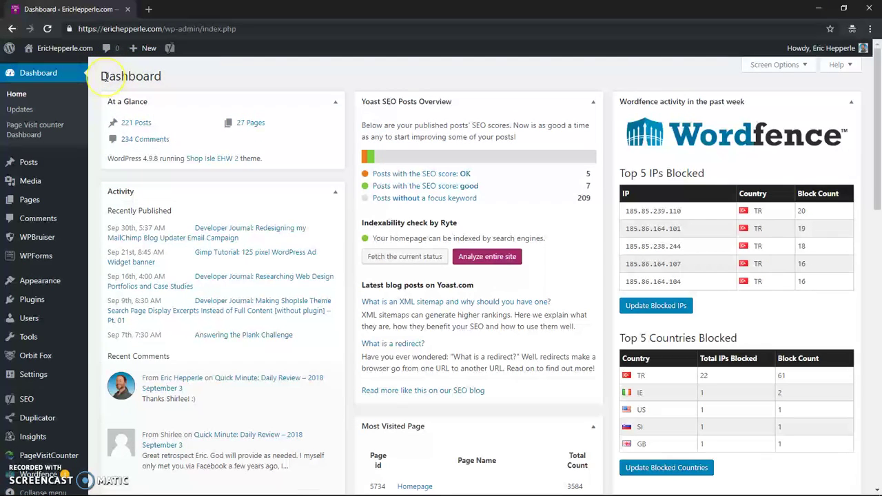
pyautogui.click(17, 165)
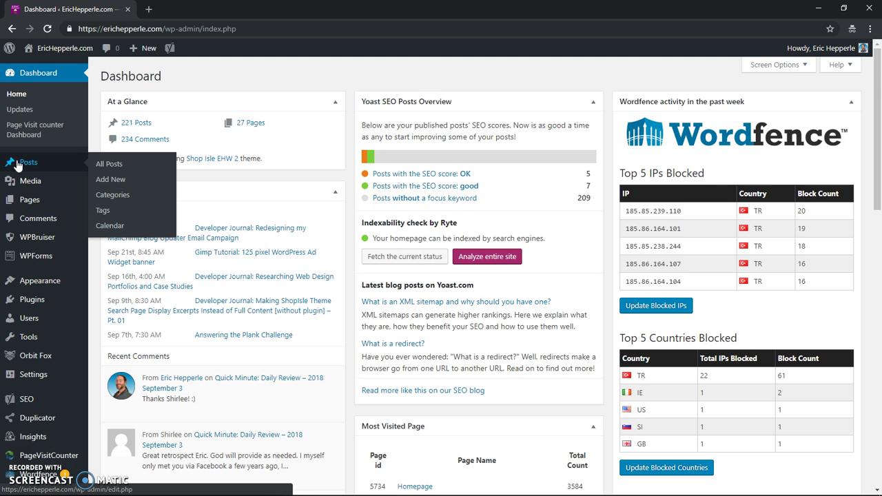
pyautogui.click(120, 186)
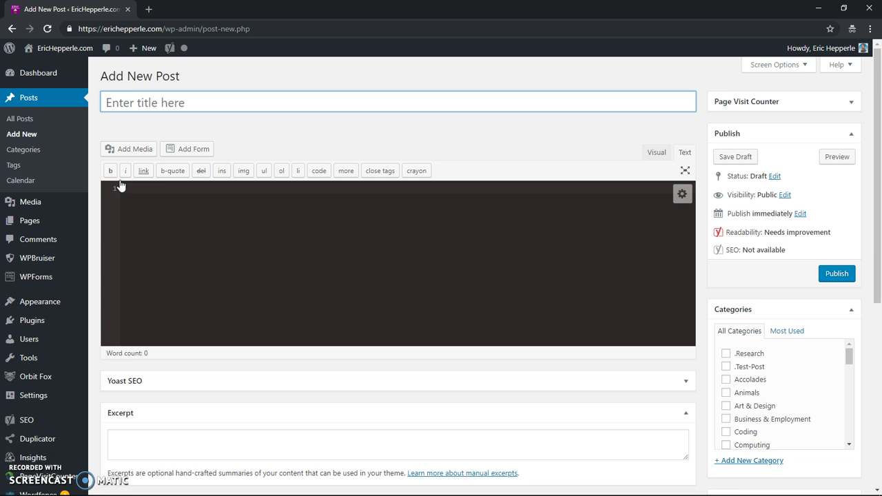
pyautogui.write('17 ')
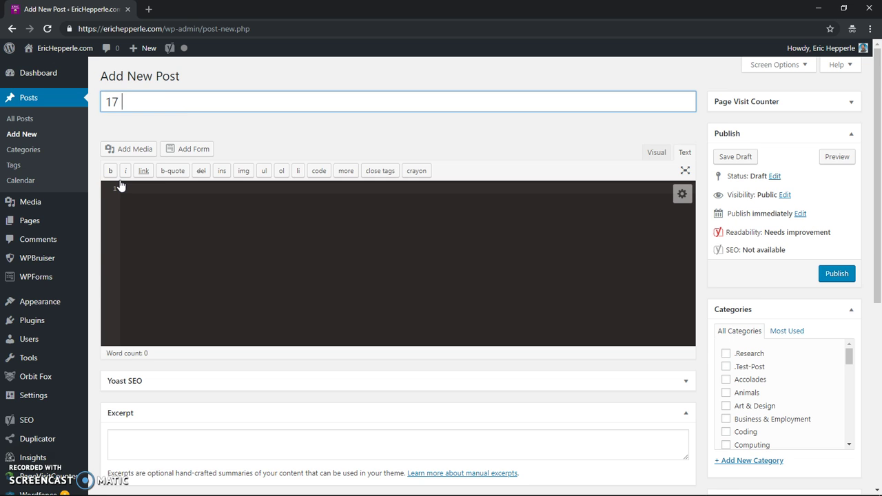
pyautogui.write('Wasys to eat healthy and ')
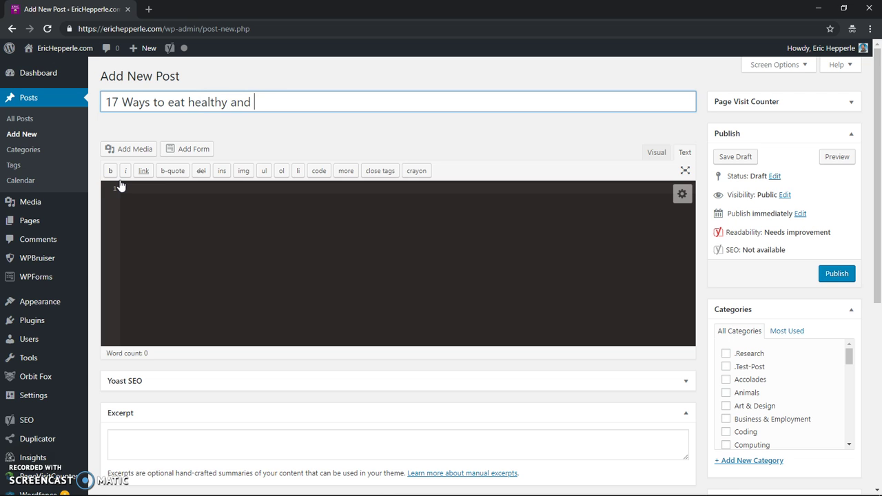
pyautogui.write('save money during the hol')
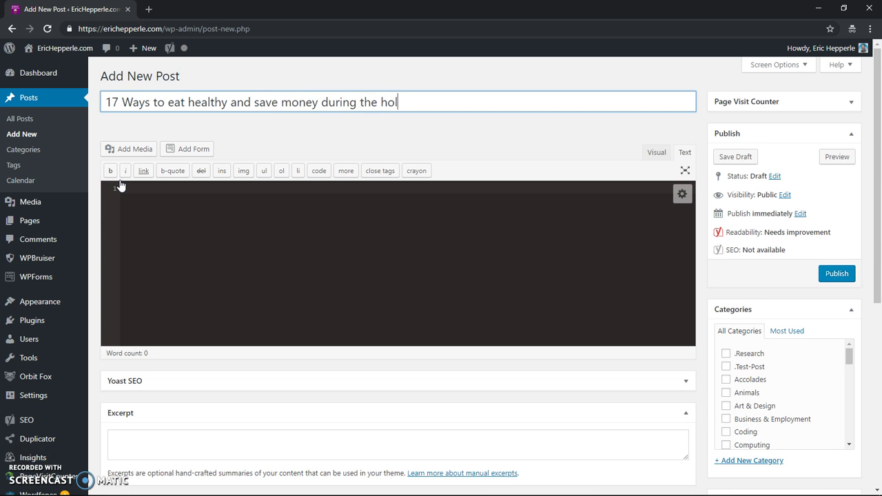
pyautogui.write('idays')
# Begin the post body with the question "Have you ever had trouble eating healthy during the holidays?"
pyautogui.click(149, 204)
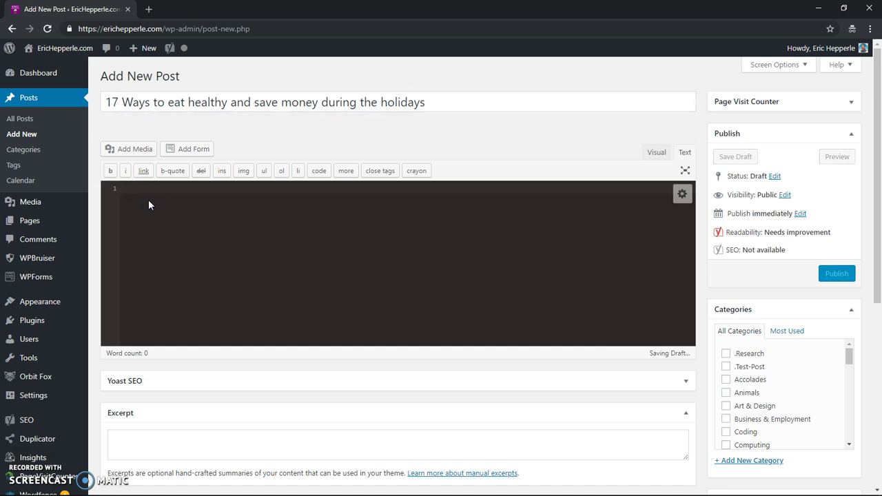
pyautogui.click(150, 202)
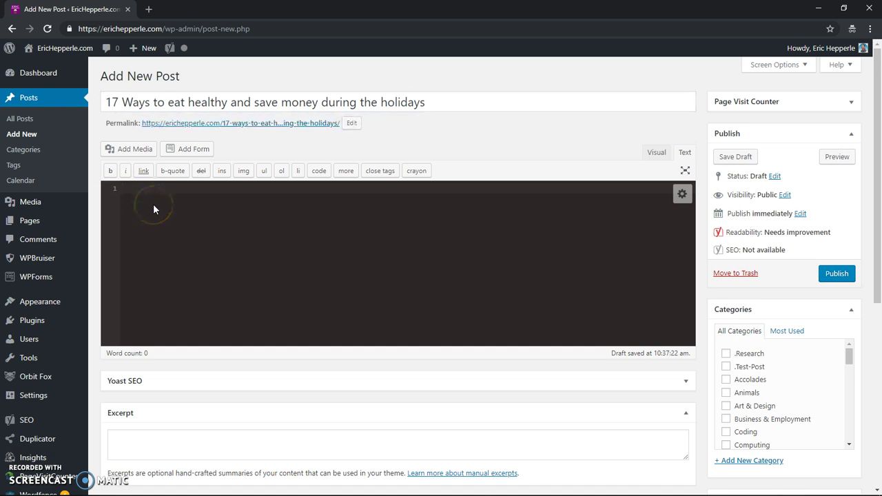
pyautogui.write('Have ')
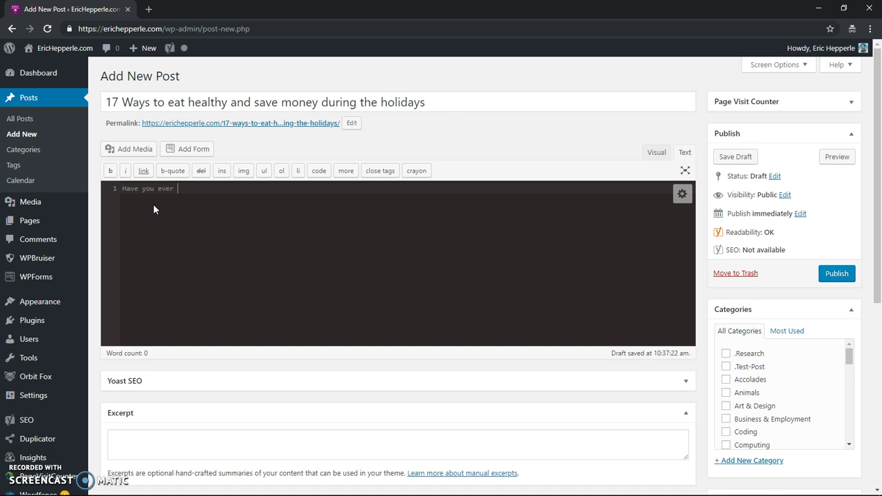
pyautogui.write('you ever had trouble eating healthy durin')
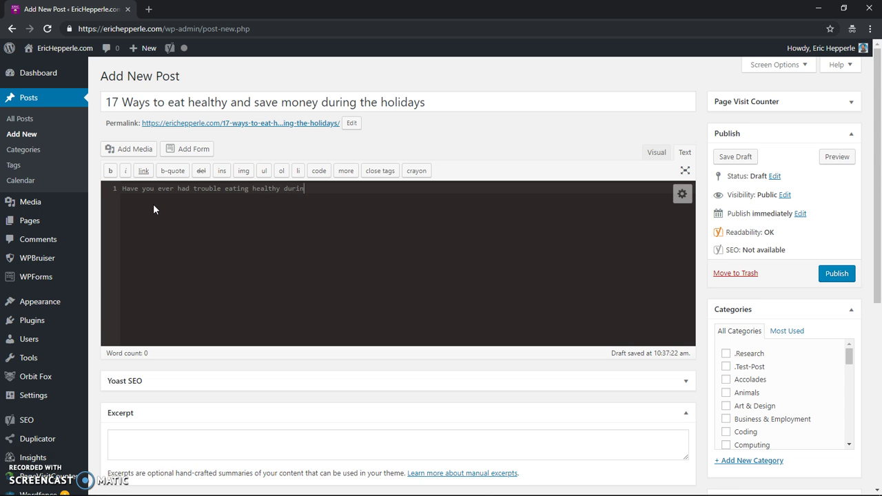
pyautogui.write('g the holidsys? The delicious swe')
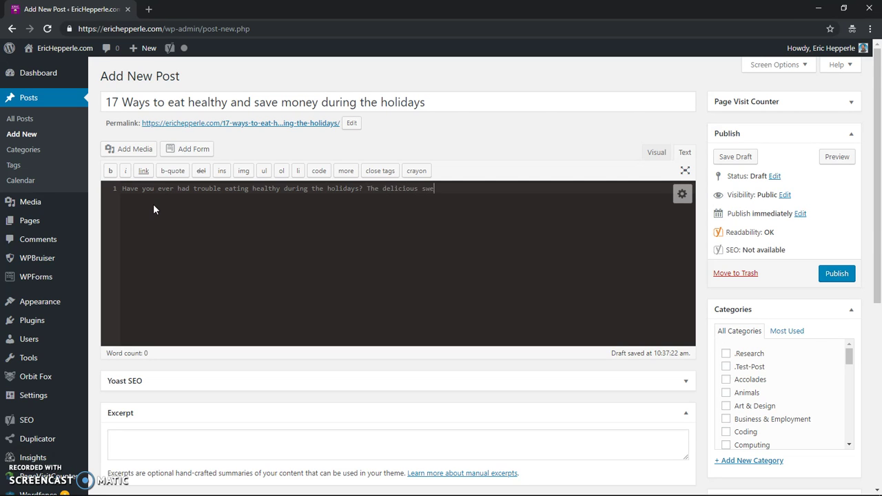
# Finish the opening paragraph with "The delicious sweets and treats and overeating in general seems to run rampant during these times." and leave a blank line
pyautogui.write('ets and treats and overeating in gerna')
pyautogui.press('BackSpace')
pyautogui.press('BackSpace')
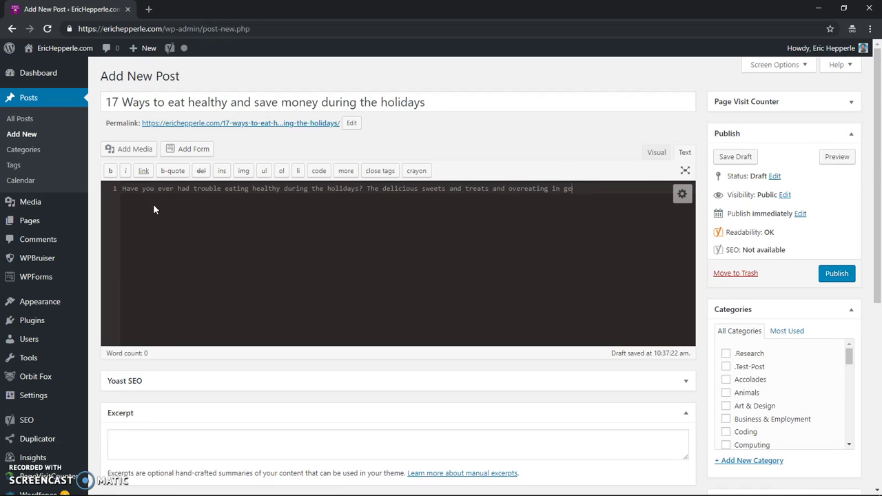
pyautogui.write('neral seems to run rampant during these tim')
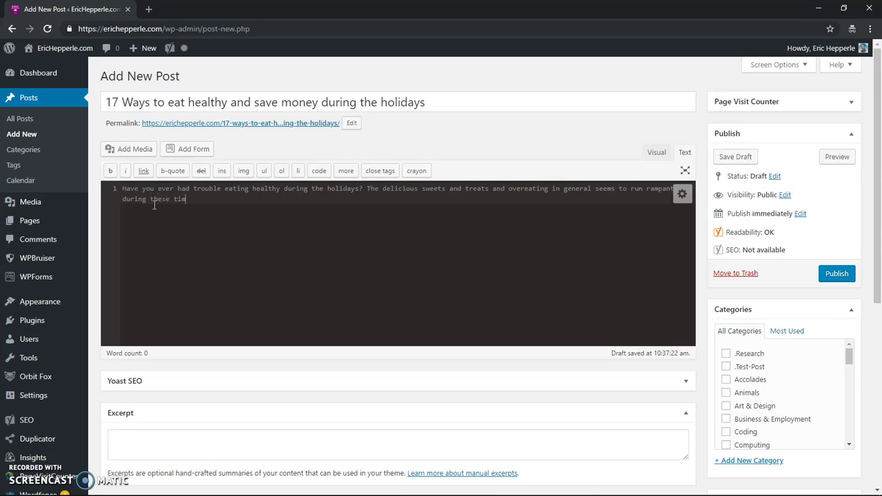
pyautogui.write('es.')
pyautogui.press('Return')
pyautogui.press('Return')
# Copy the Lorem ipsum text in Notepad++ from the beginning through "ultrices egestas." and paste it below the post's opening paragraph
pyautogui.hotkey('alt', 'Tab')
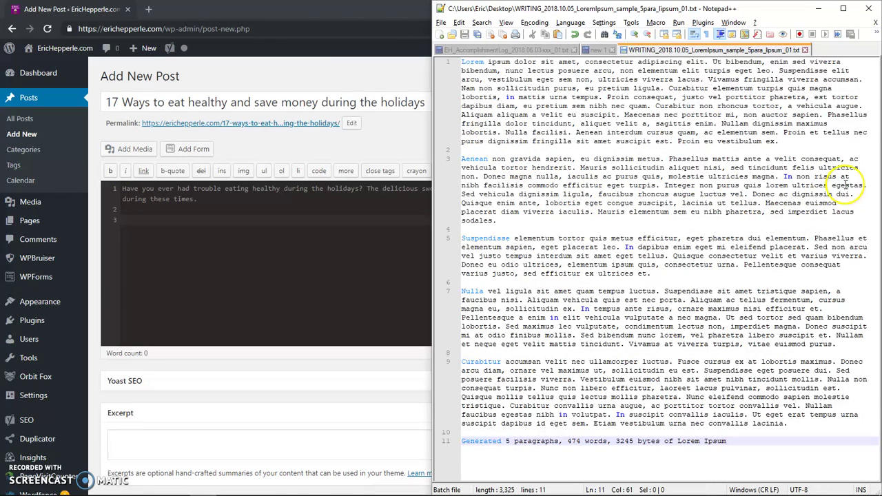
pyautogui.moveTo(868, 185); pyautogui.dragTo(462, 60)
pyautogui.hotkey('ctrl', 'c')
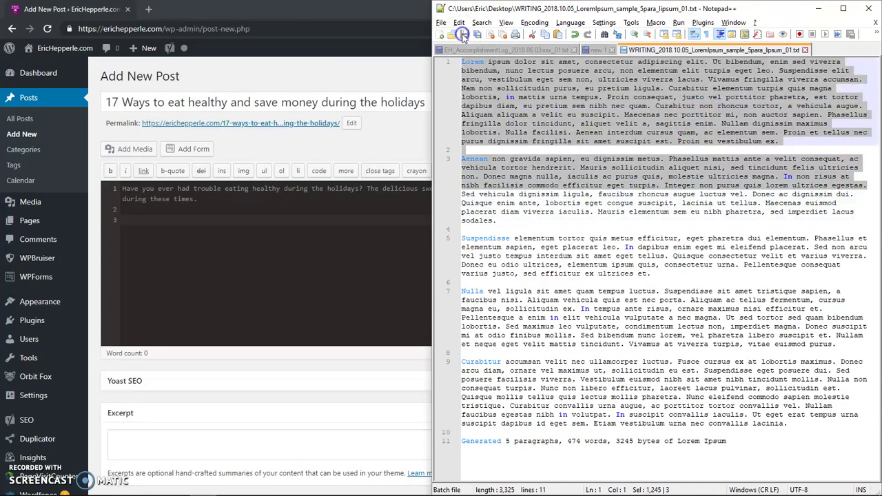
pyautogui.hotkey('alt', 'Tab')
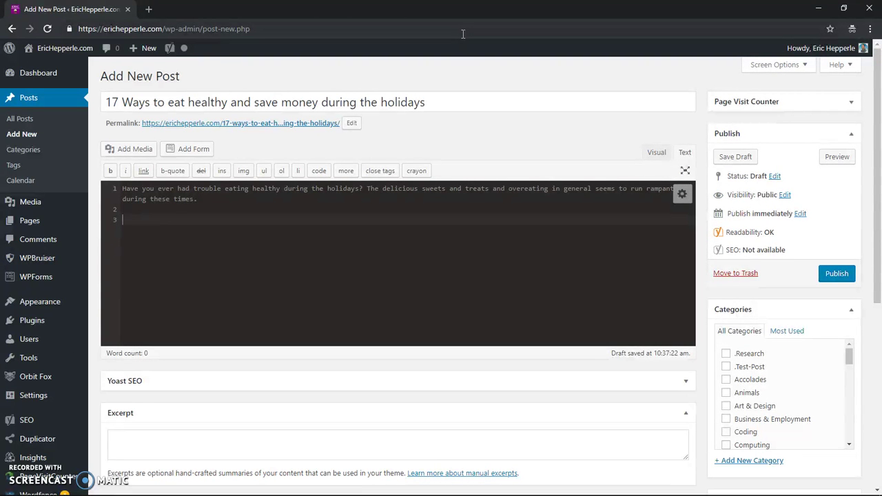
pyautogui.hotkey('ctrl', 'v')
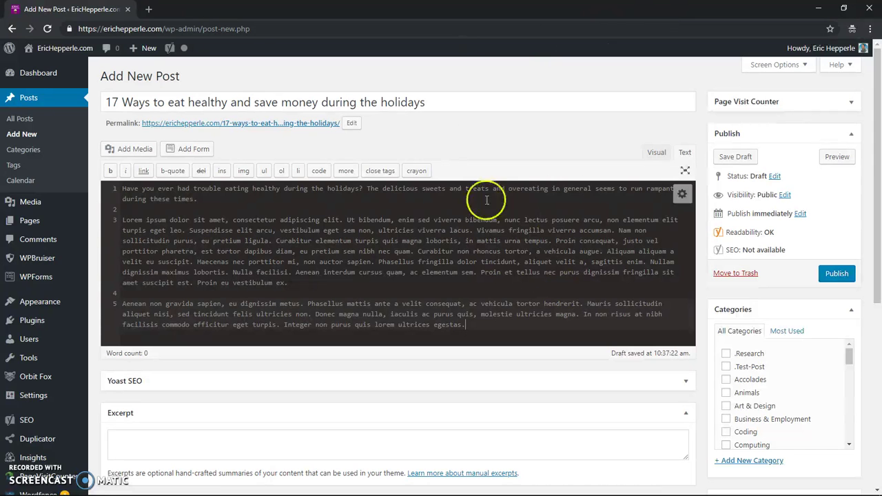
# Open the media library for adding an image to the post
pyautogui.click(125, 155)
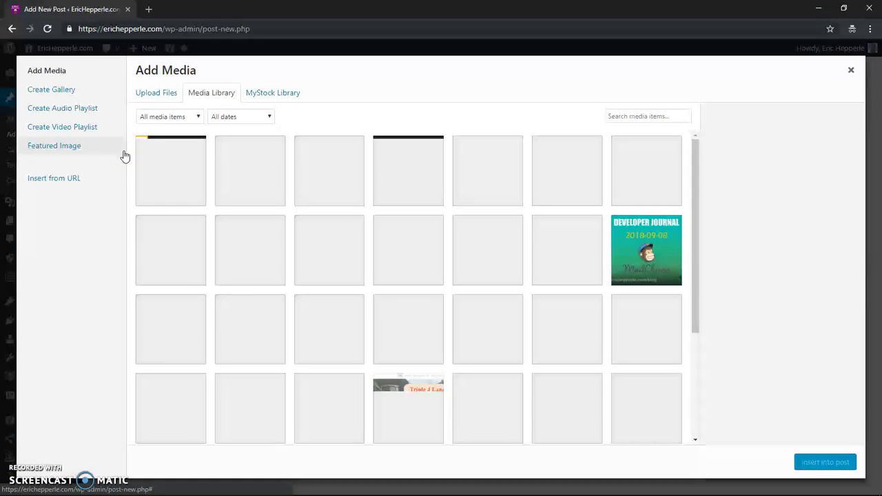
pyautogui.click(149, 94)
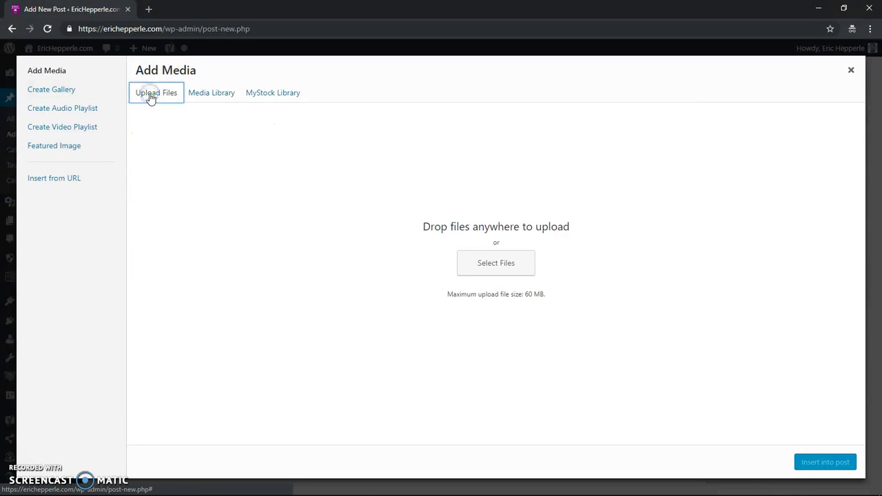
pyautogui.click(510, 263)
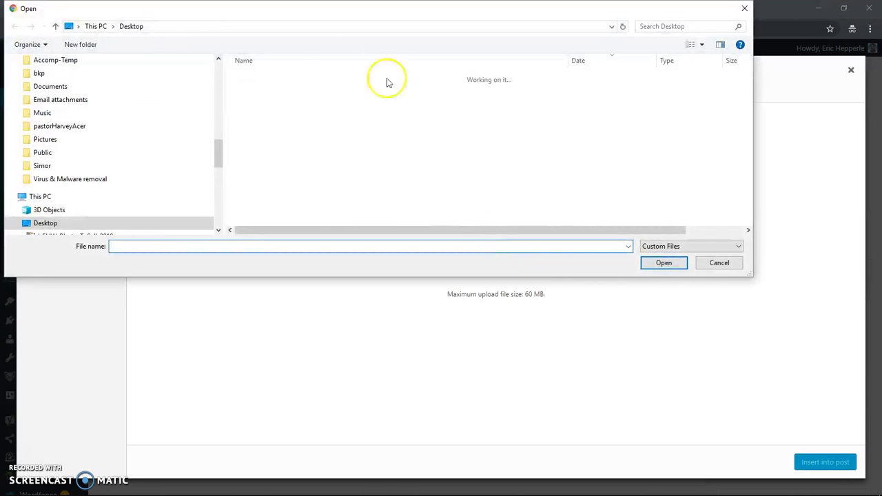
pyautogui.click(744, 8)
# Insert the existing library image ehw-web-design-screen-cas213-handfasting-1366x827-1.png into the post
pyautogui.click(197, 98)
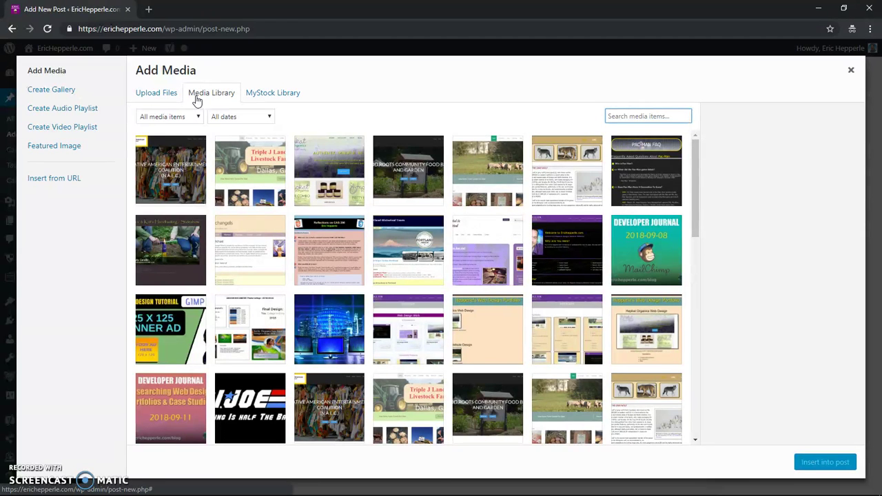
pyautogui.click(151, 255)
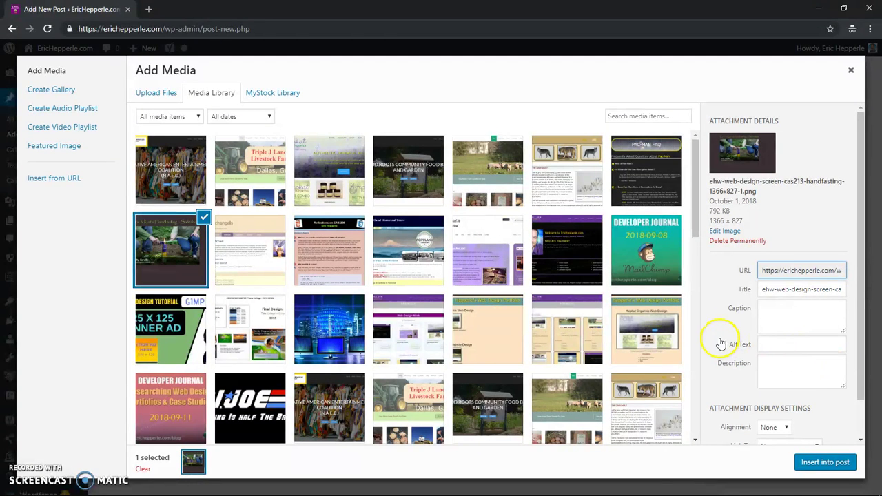
pyautogui.click(833, 461)
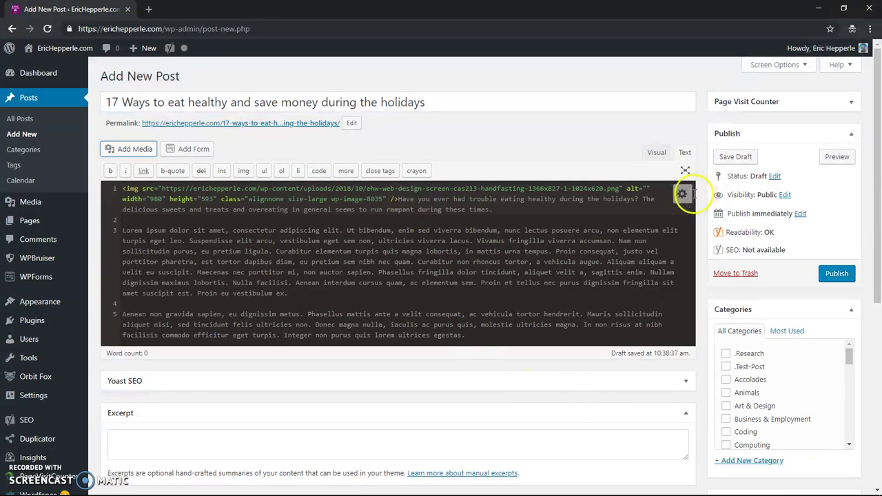
# Switch the post's content to visual editing mode to show the inserted image
pyautogui.click(657, 154)
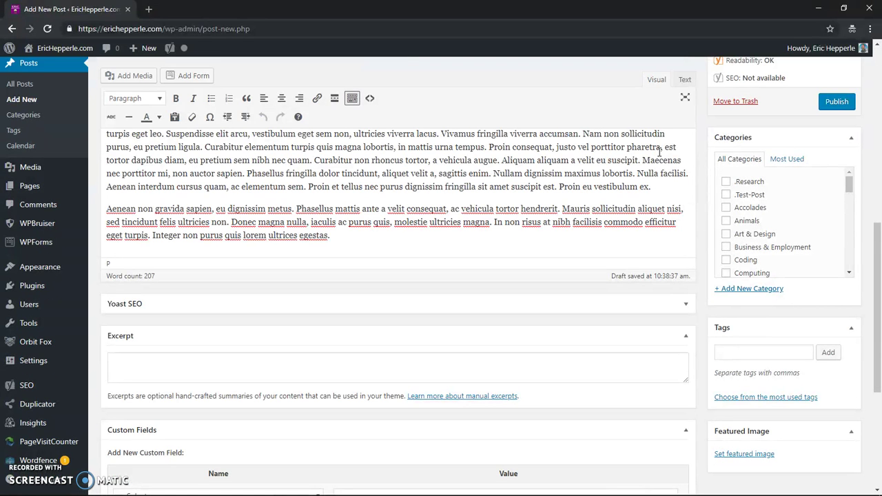
pyautogui.click(878, 276)
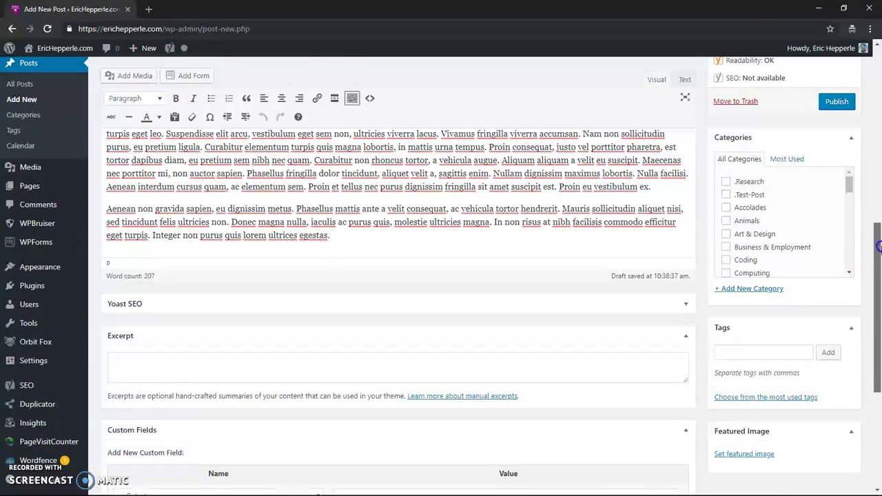
pyautogui.moveTo(878, 276); pyautogui.dragTo(879, 105)
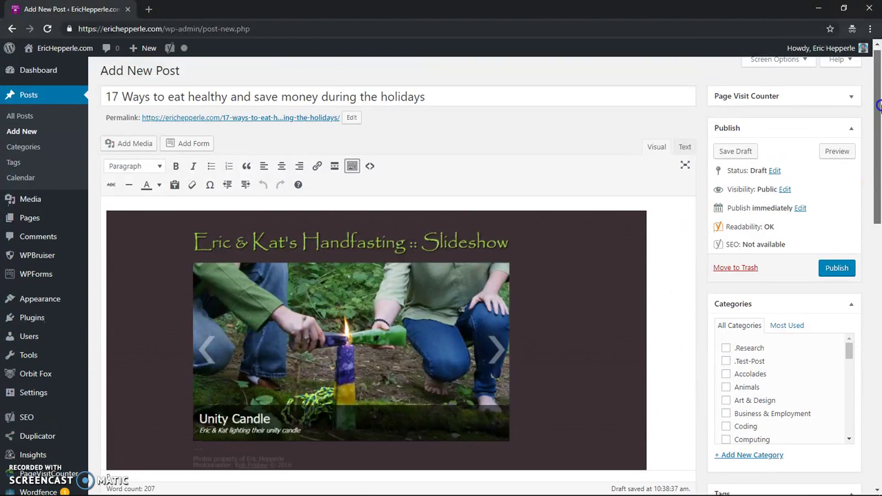
# Set the inserted image's size to Medium – 300 × 182 with left alignment and update it in the post
pyautogui.click(563, 259)
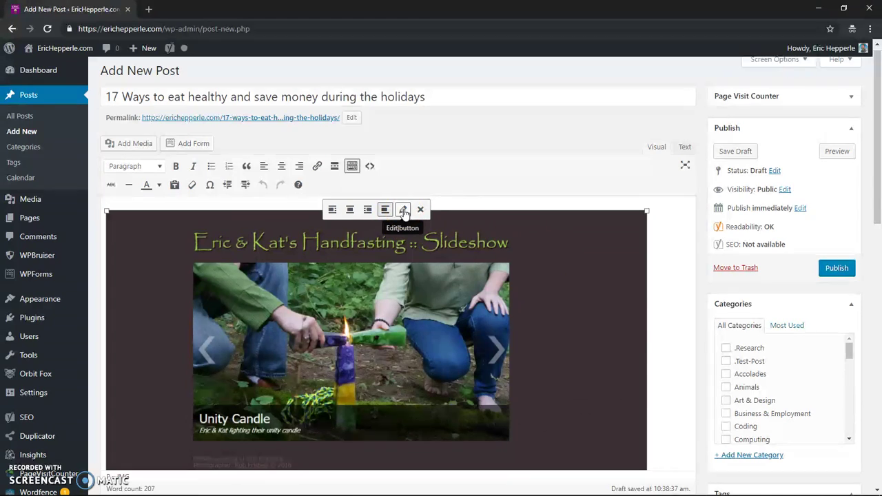
pyautogui.click(404, 211)
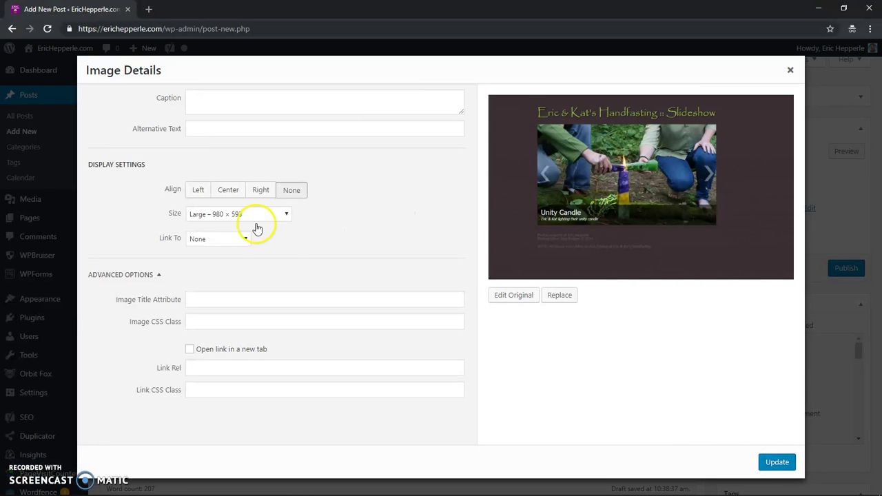
pyautogui.click(285, 218)
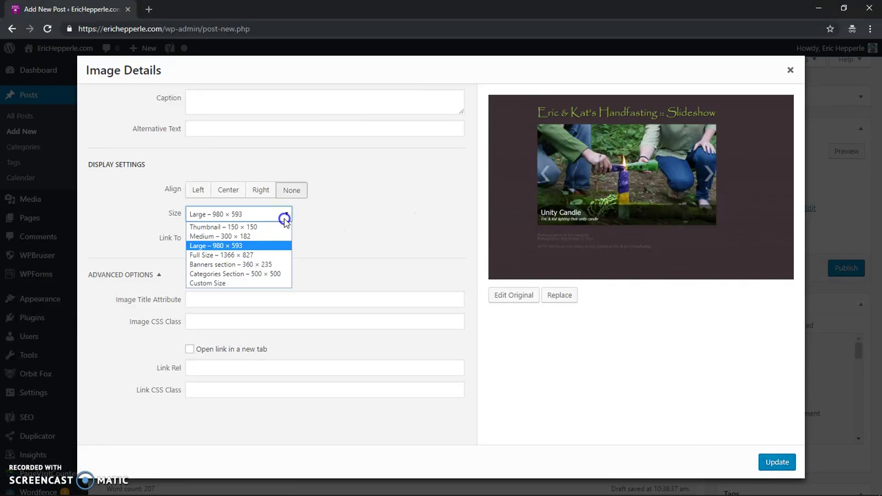
pyautogui.click(225, 236)
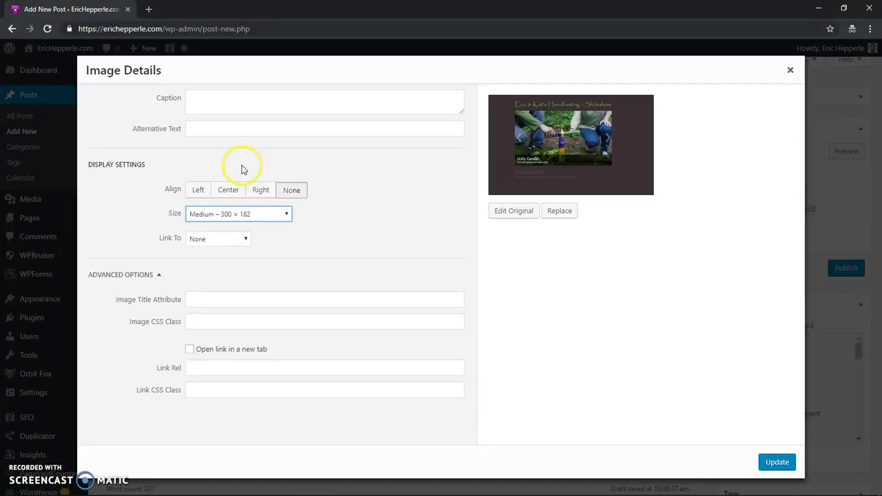
pyautogui.click(198, 191)
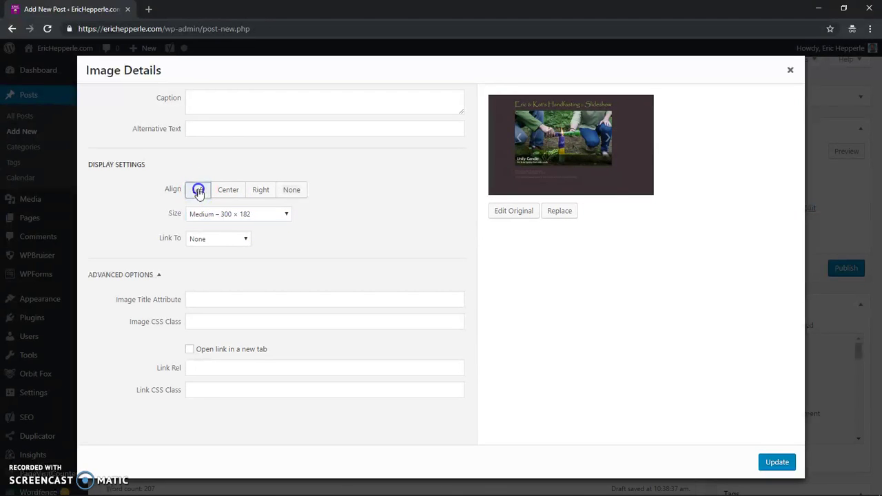
pyautogui.click(777, 463)
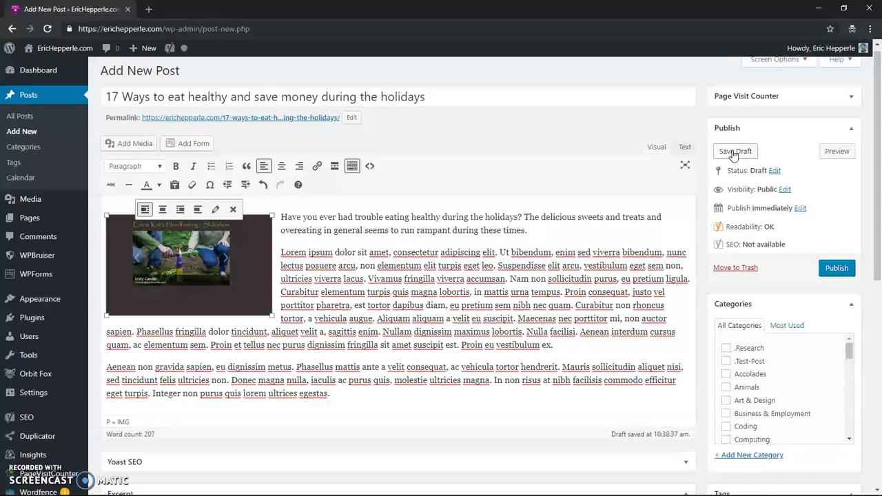
# Save the post as a draft
pyautogui.click(734, 153)
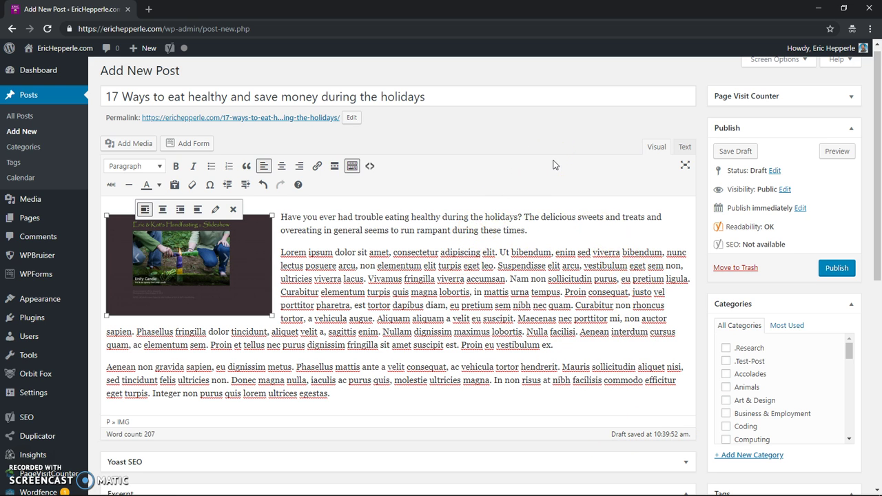
pyautogui.click(744, 153)
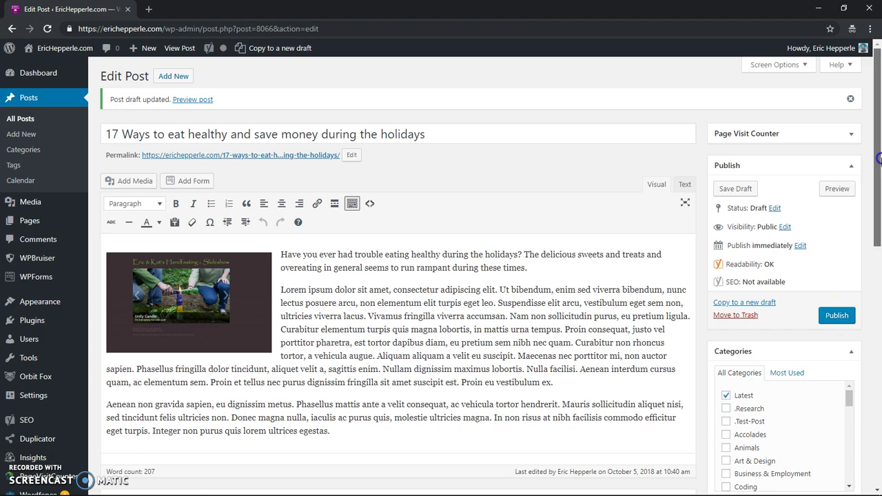
# Place the insertion point at the start of the first paragraph, before "Have you ever had trouble"
pyautogui.moveTo(878, 166); pyautogui.dragTo(858, 202)
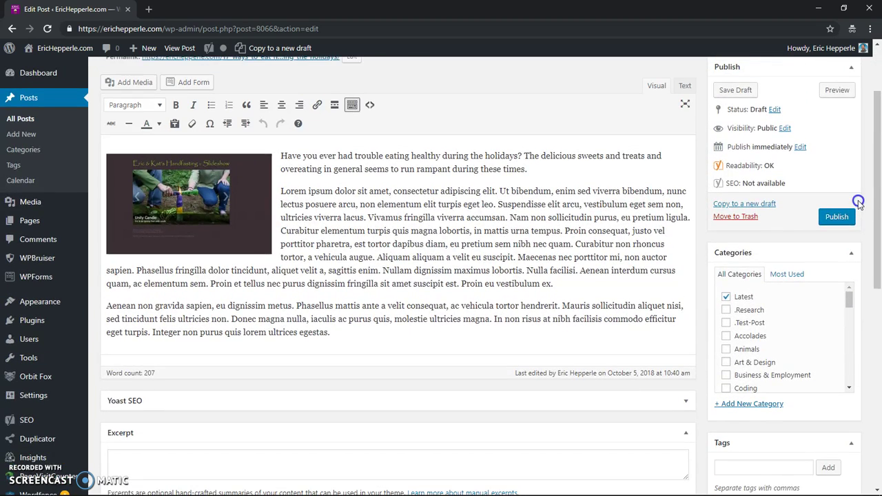
pyautogui.click(281, 156)
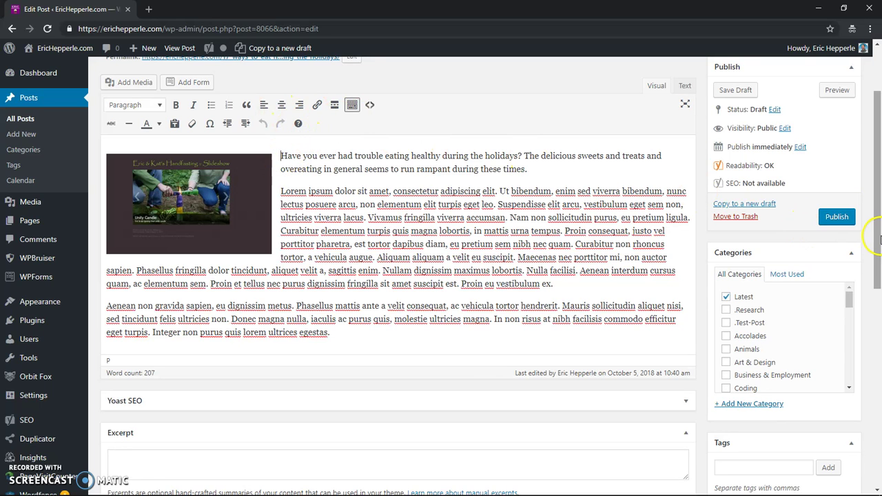
pyautogui.moveTo(866, 232); pyautogui.dragTo(866, 190)
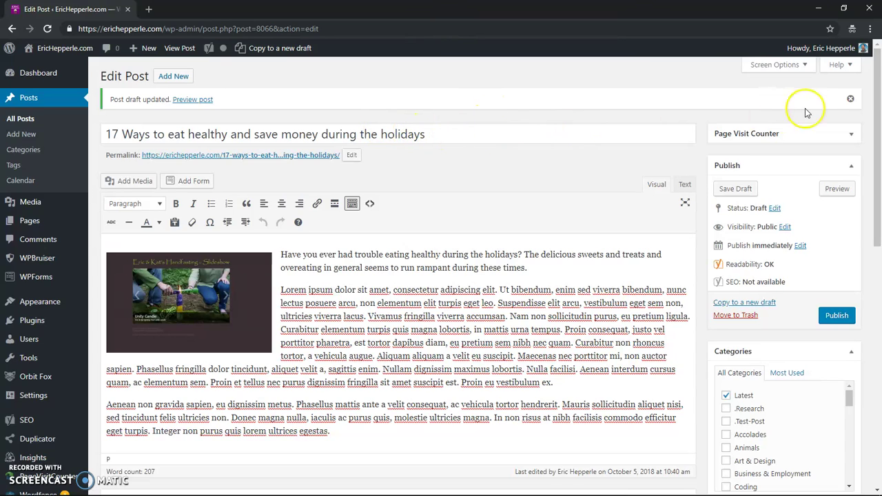
pyautogui.moveTo(877, 101); pyautogui.dragTo(879, 137)
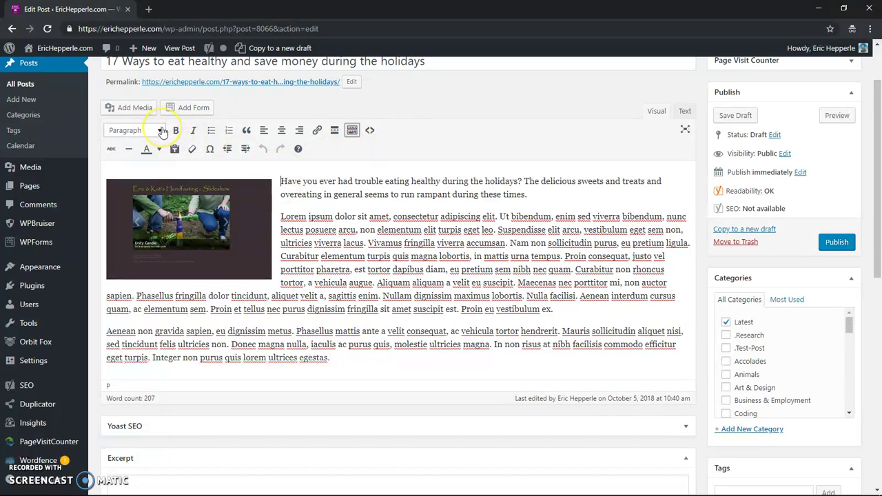
pyautogui.write('This is the')
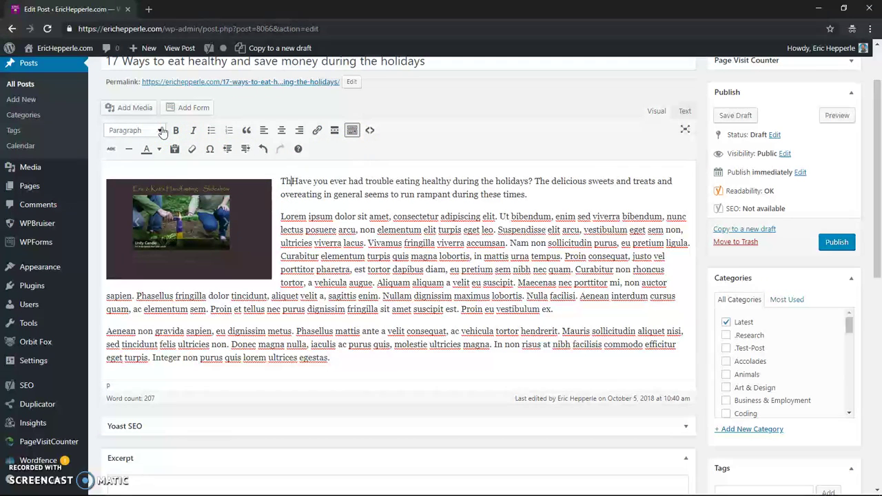
pyautogui.press('BackSpace')
pyautogui.press('BackSpace')
pyautogui.press('BackSpace')
pyautogui.press('BackSpace')
pyautogui.press('BackSpace')
pyautogui.press('BackSpace')
pyautogui.press('BackSpace')
pyautogui.press('BackSpace')
pyautogui.press('BackSpace')
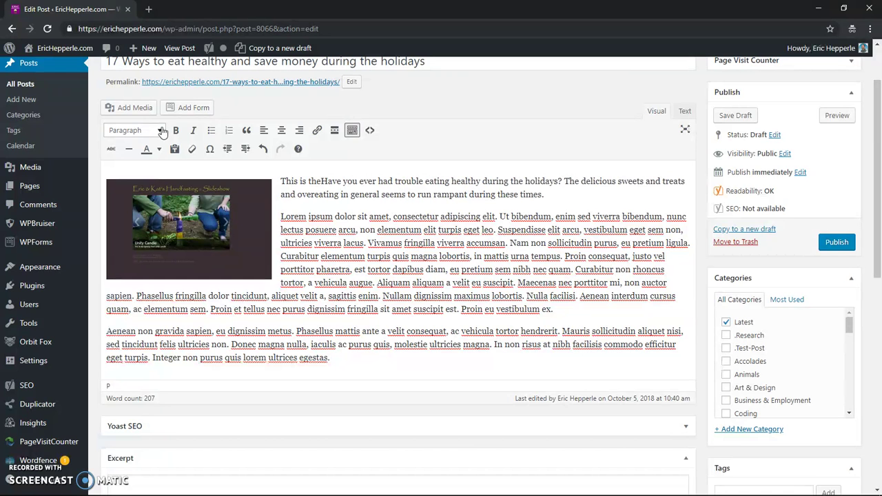
pyautogui.press('BackSpace')
pyautogui.press('BackSpace')
pyautogui.press('BackSpace')
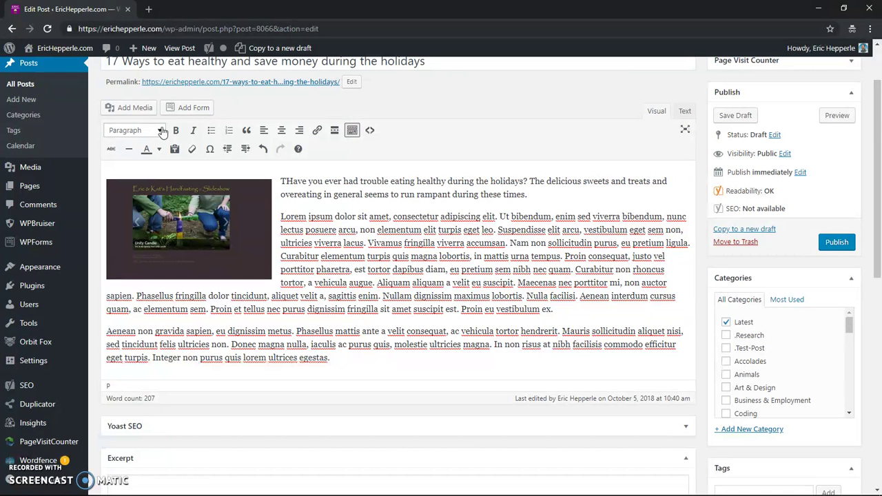
pyautogui.write('Dealing with')
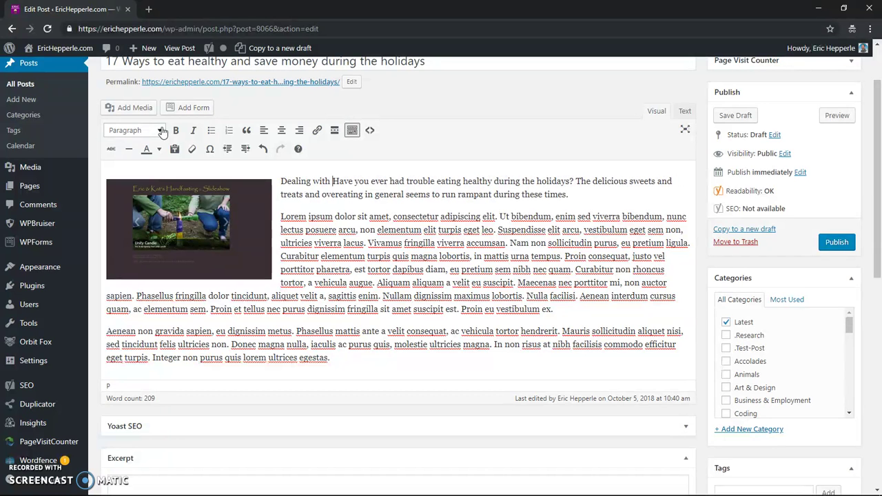
pyautogui.press('BackSpace')
pyautogui.press('BackSpace')
pyautogui.press('BackSpace')
pyautogui.press('BackSpace')
pyautogui.press('BackSpace')
pyautogui.press('BackSpace')
pyautogui.press('BackSpace')
pyautogui.press('BackSpace')
pyautogui.press('BackSpace')
pyautogui.press('BackSpace')
pyautogui.press('BackSpace')
pyautogui.press('BackSpace')
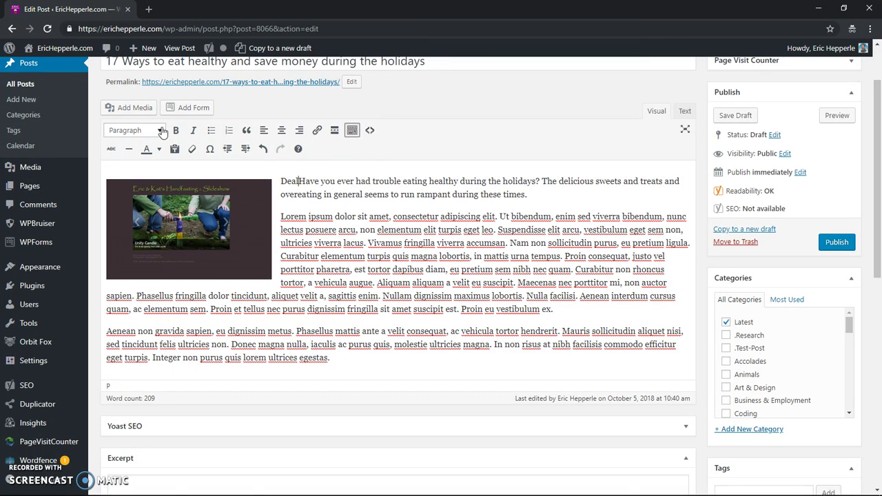
pyautogui.press('BackSpace')
# Insert the line "Trying to Eat Healthy During the Holidays?" as its own paragraph above the post's opening paragraph
pyautogui.write('Trying to E')
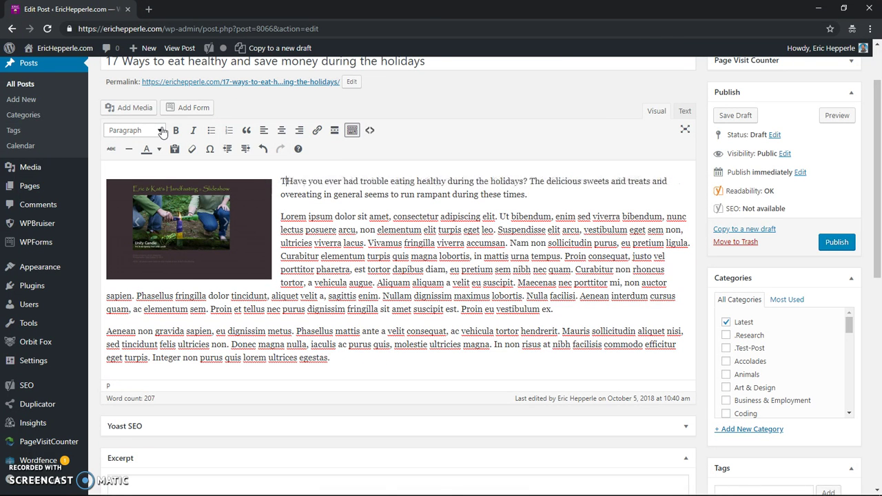
pyautogui.write('at ')
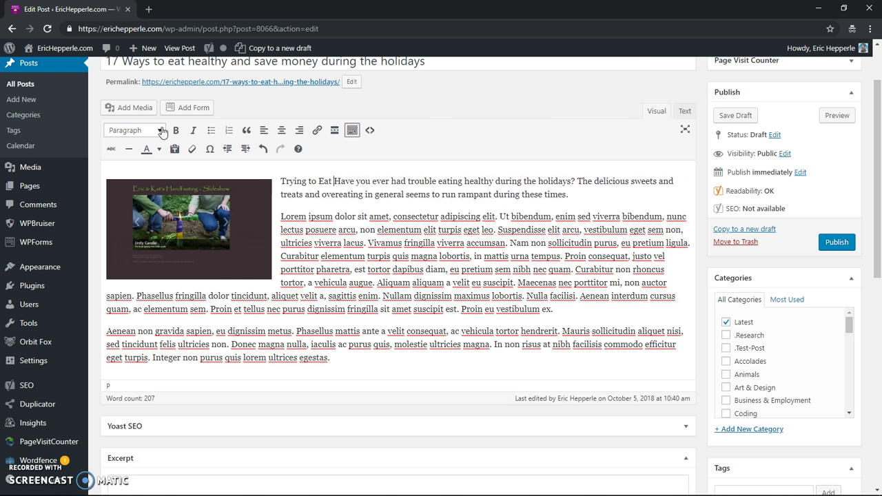
pyautogui.write('Healthy During the ')
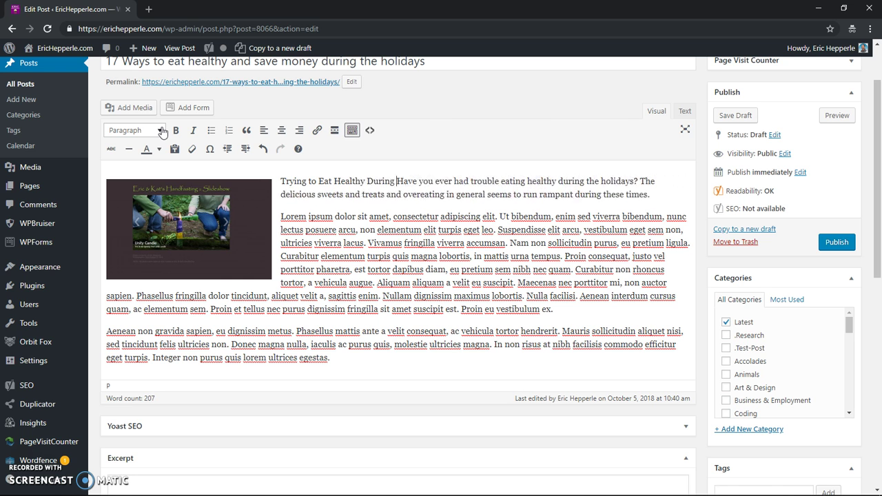
pyautogui.write('Holidays?')
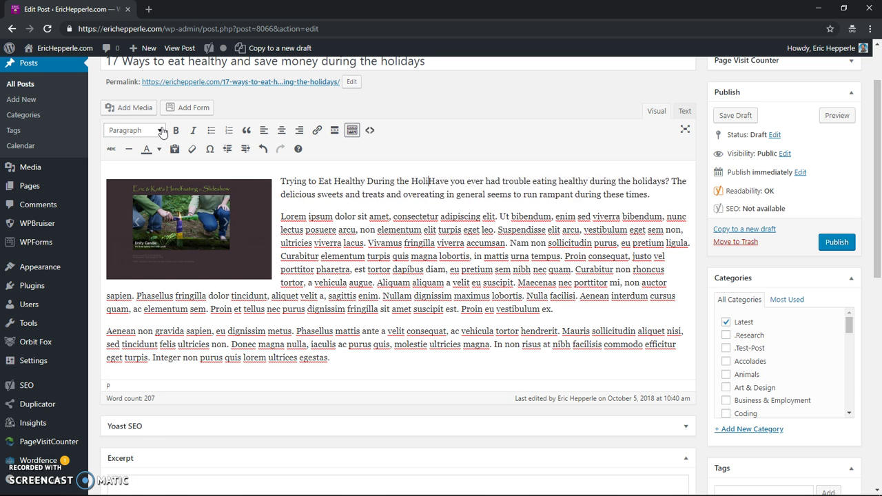
pyautogui.press('Return')
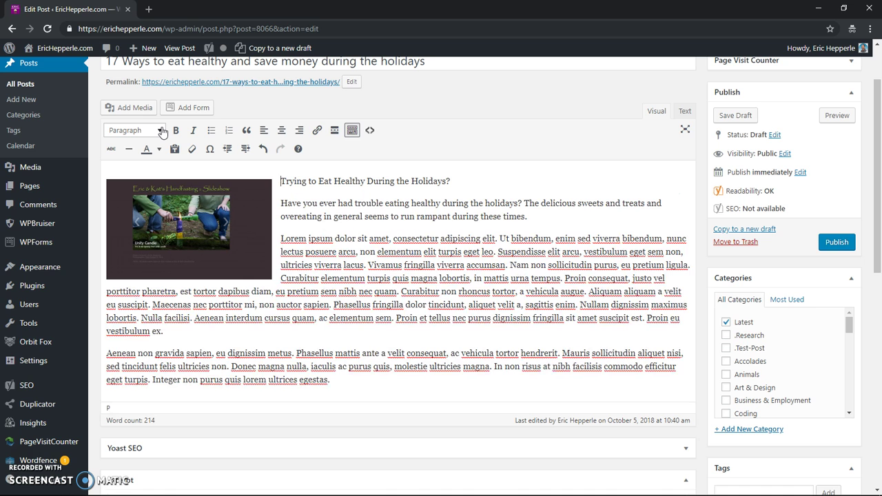
# Format the line "Trying to Eat Healthy During the Holidays?" as Heading 2 and save the post draft
pyautogui.press('Up')
pyautogui.hotkey('shift', 'End')
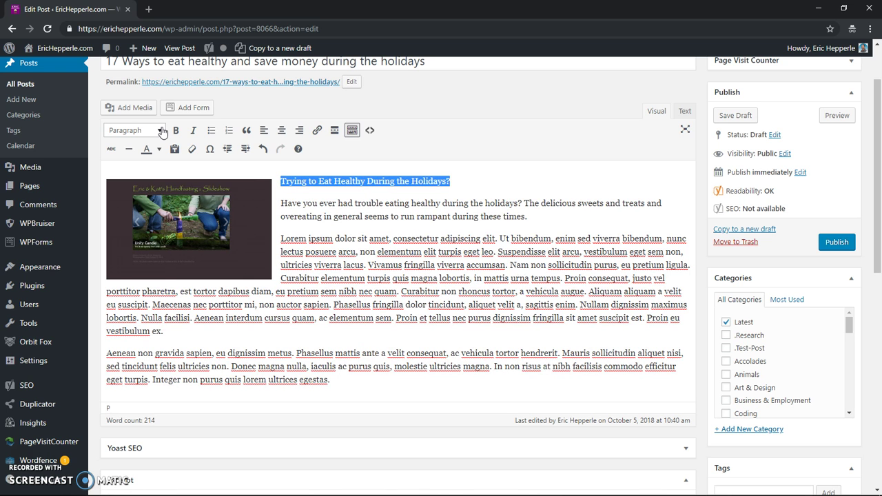
pyautogui.click(162, 132)
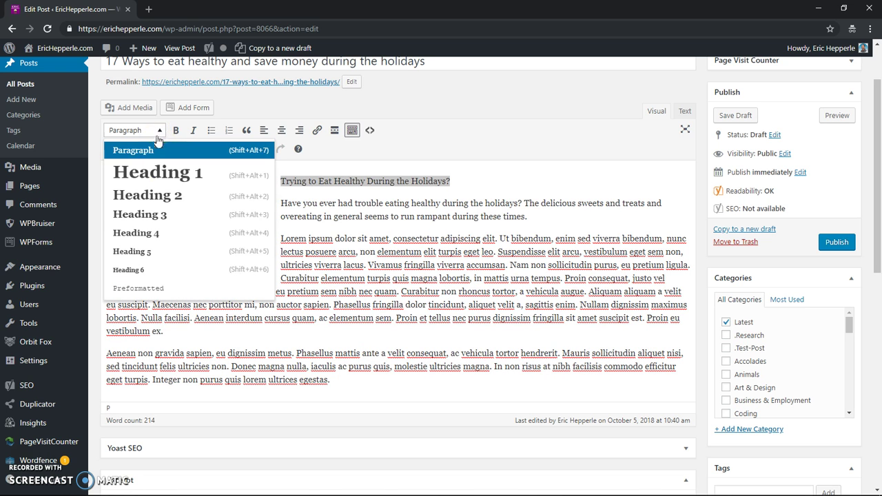
pyautogui.click(173, 197)
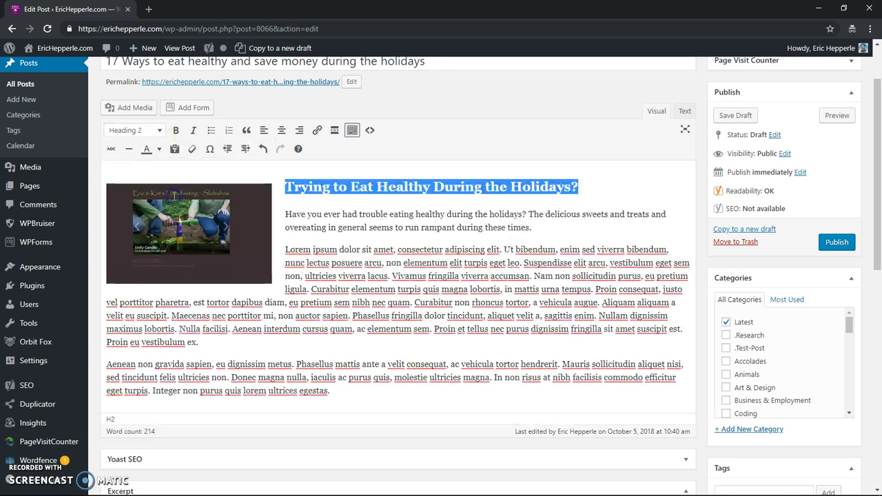
pyautogui.click(518, 209)
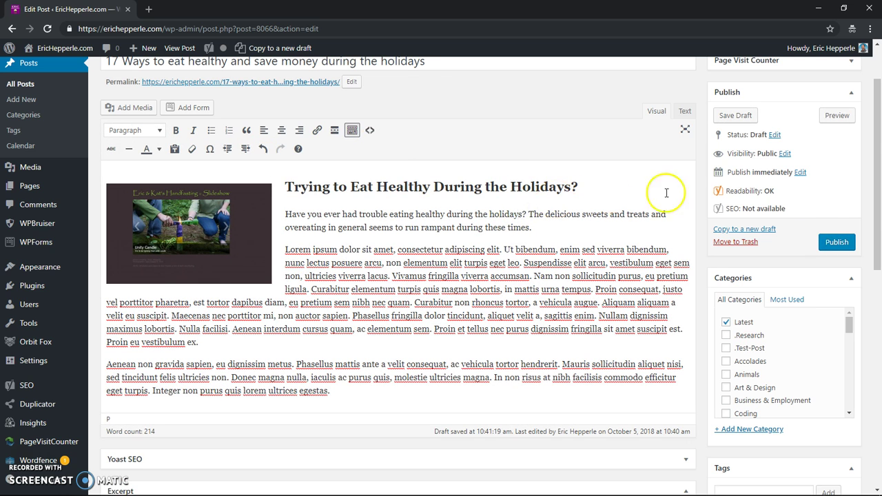
pyautogui.click(736, 116)
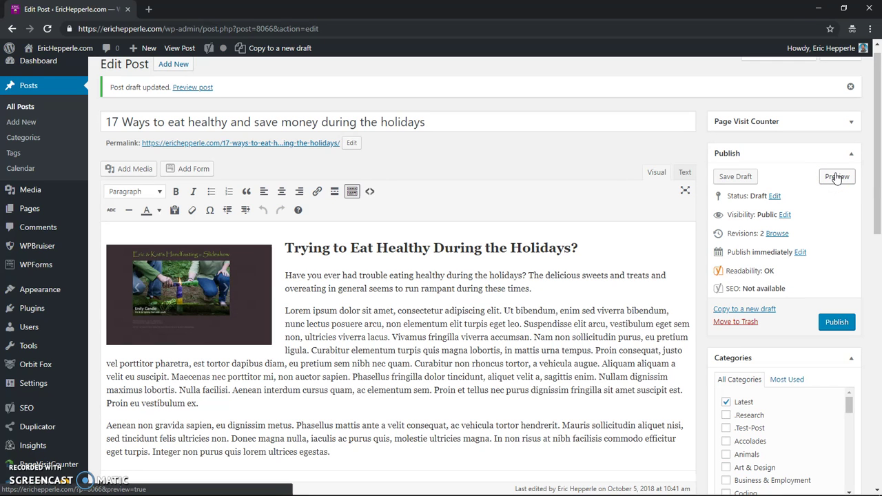
# Remove the post from the Latest category and assign it to exercise, fitness and Wellness instead
pyautogui.moveTo(878, 182); pyautogui.dragTo(878, 254)
pyautogui.click(727, 216)
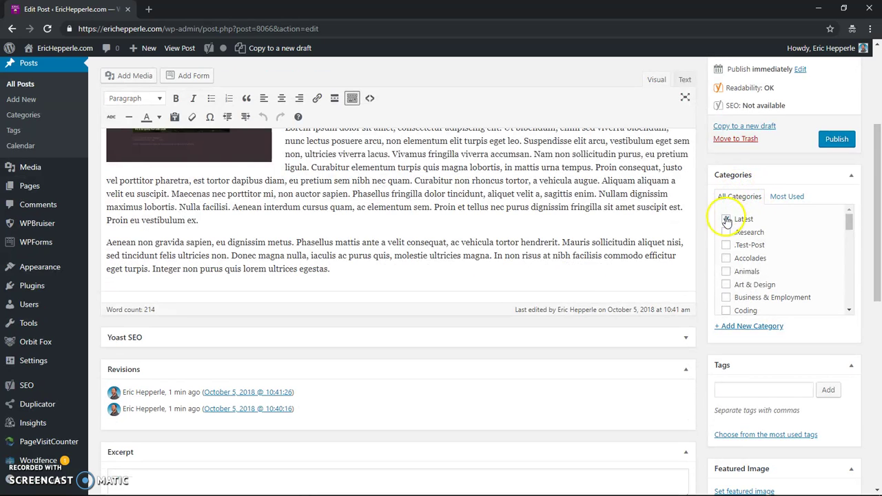
pyautogui.click(727, 218)
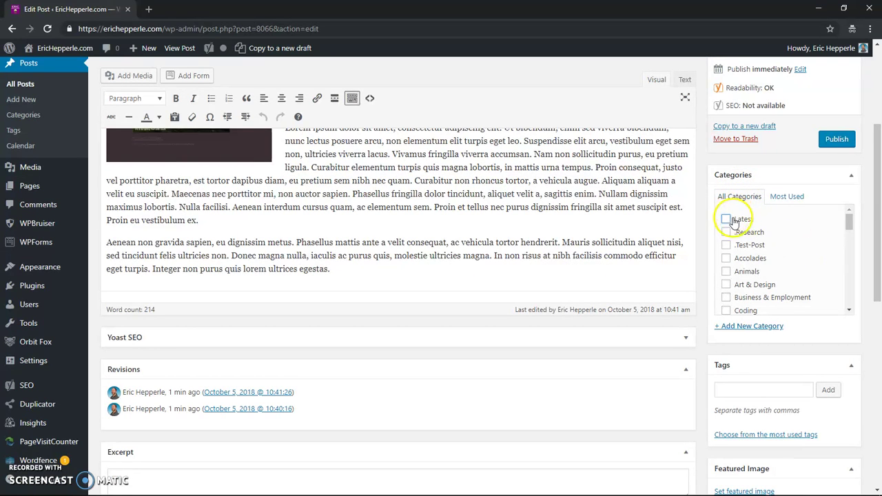
pyautogui.moveTo(848, 220); pyautogui.dragTo(848, 244)
pyautogui.click(743, 255)
pyautogui.click(726, 246)
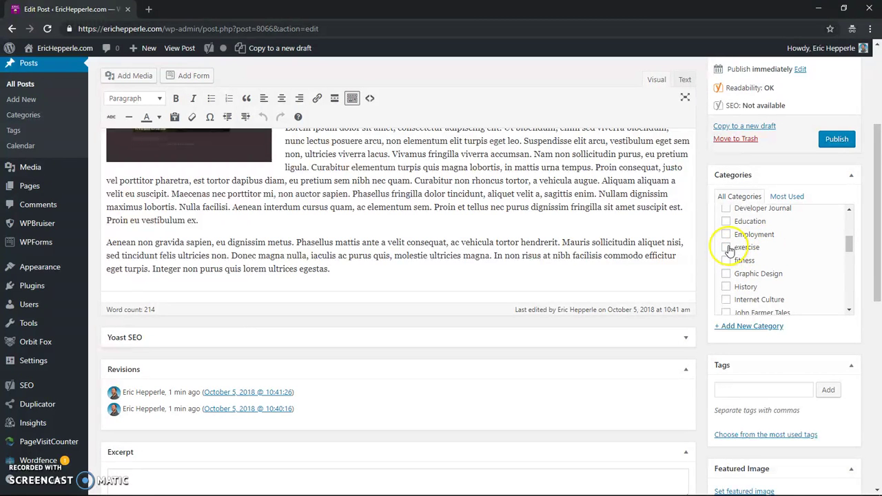
pyautogui.click(726, 260)
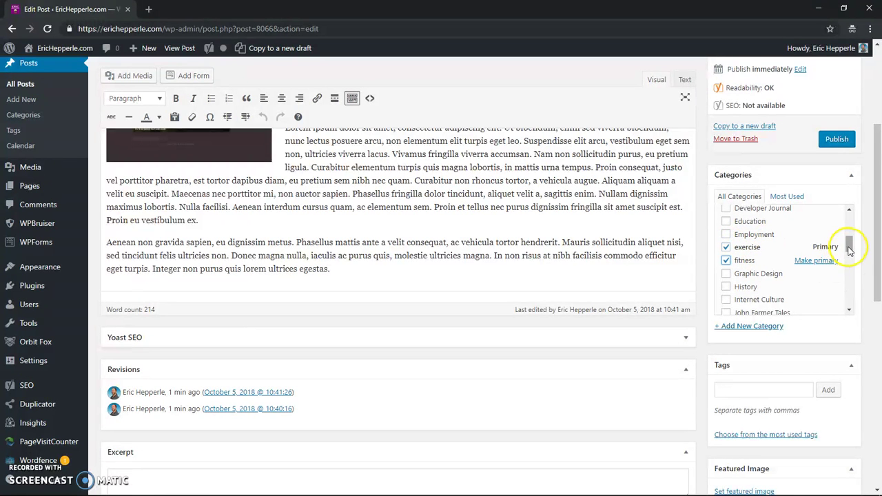
pyautogui.moveTo(849, 247); pyautogui.dragTo(843, 303)
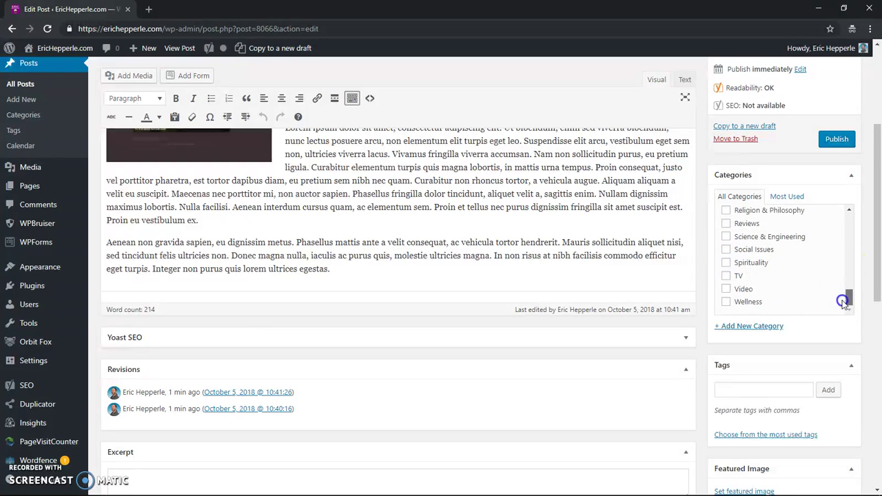
pyautogui.click(726, 302)
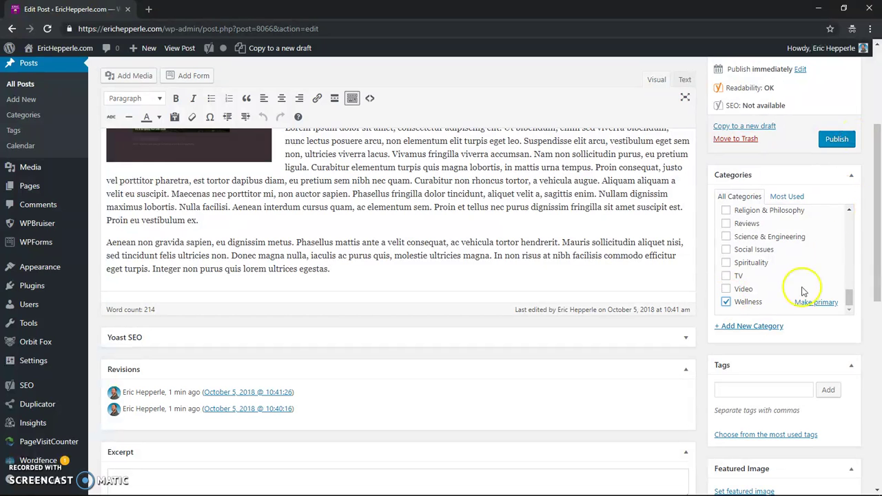
# Add the tags "relatives" and "eating healthy" to the post
pyautogui.click(743, 392)
pyautogui.write('relatives, ho')
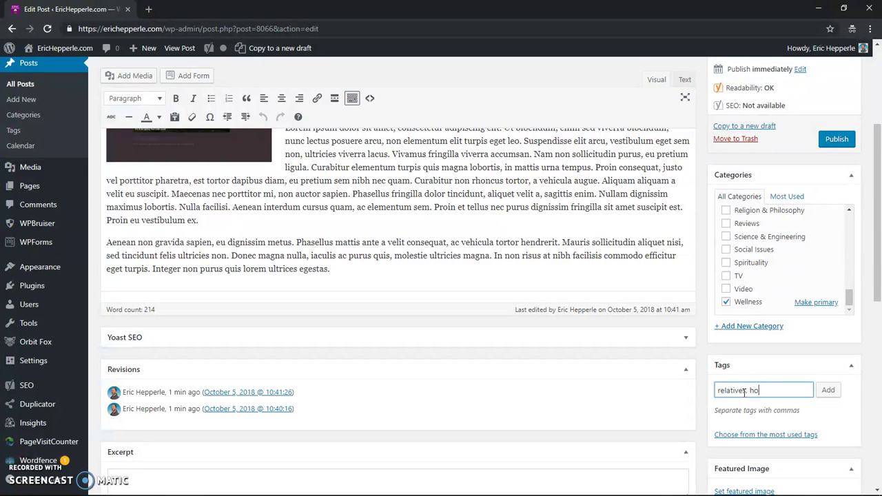
pyautogui.write('lidays,')
pyautogui.press('BackSpace')
pyautogui.press('BackSpace')
pyautogui.press('BackSpace')
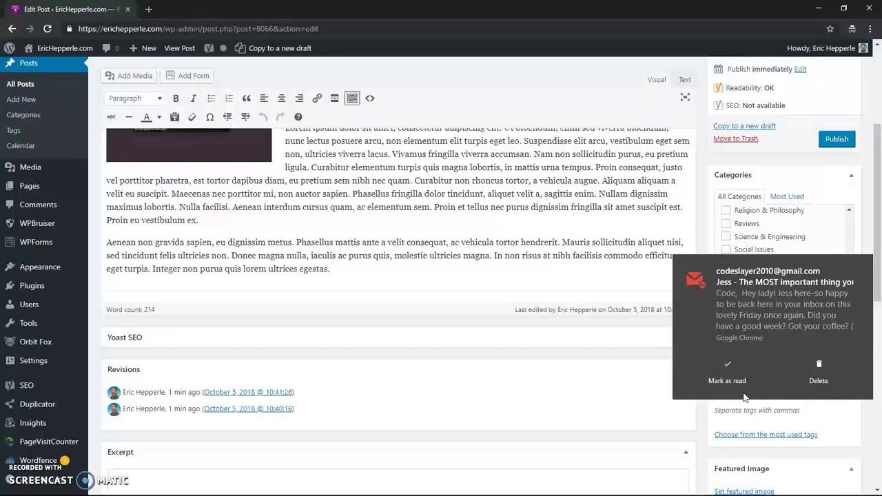
pyautogui.write('eating he')
pyautogui.click(867, 265)
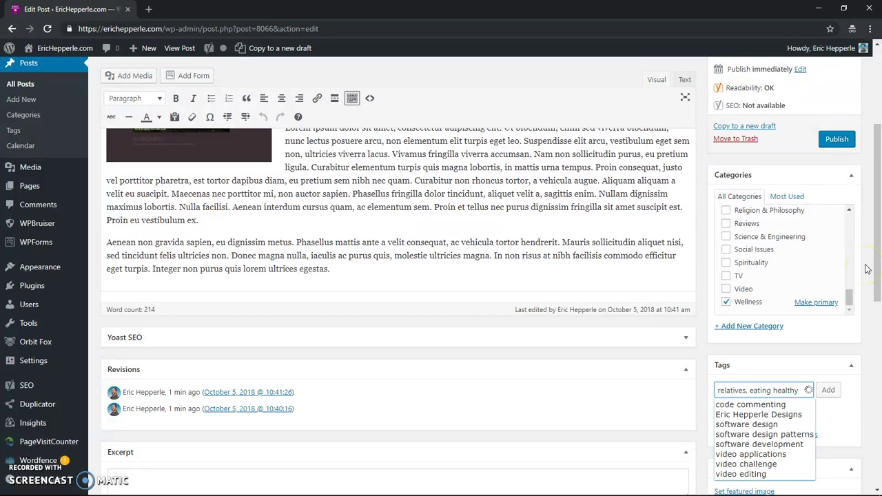
pyautogui.write('althy')
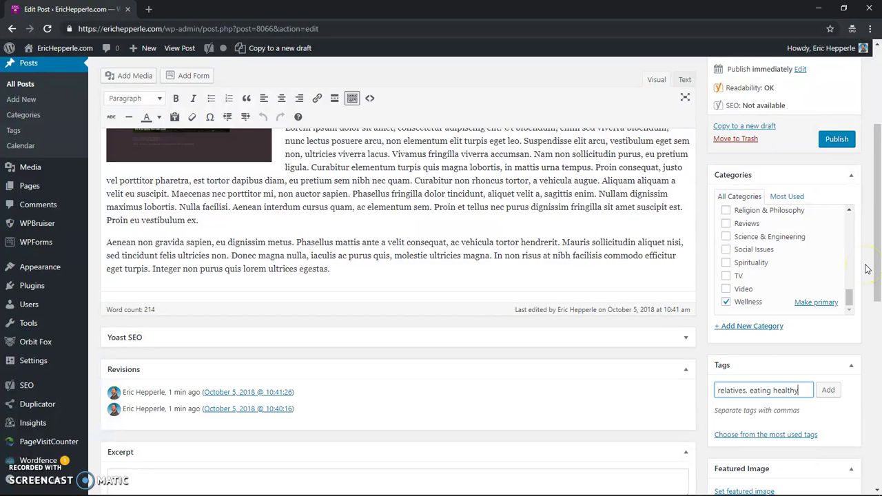
pyautogui.click(829, 391)
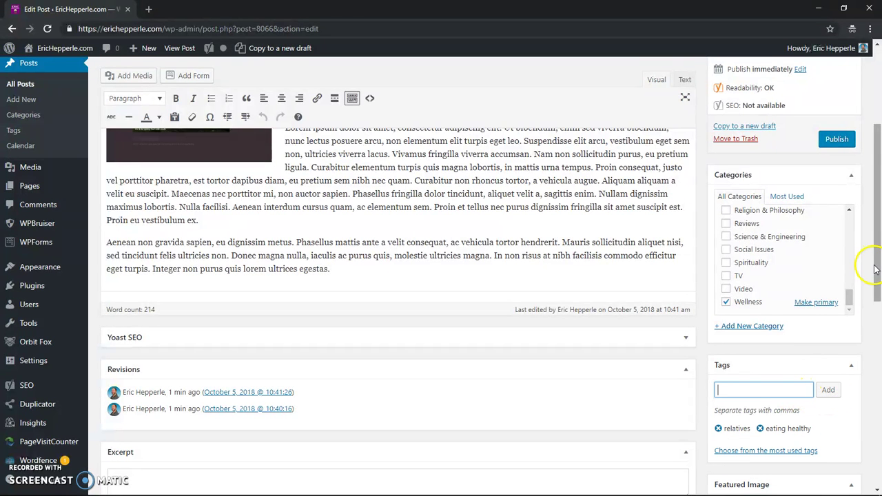
# Publish the post on eating healthy during the holidays
pyautogui.scroll(2, 875, 269)
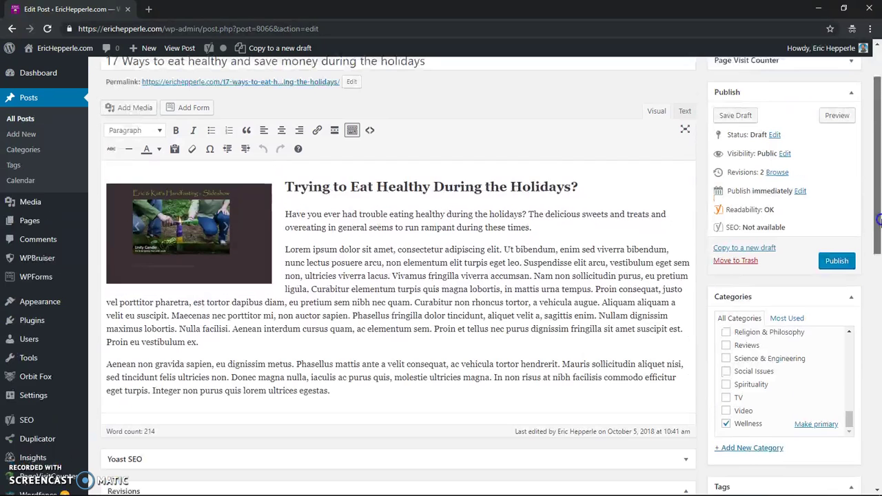
pyautogui.click(836, 260)
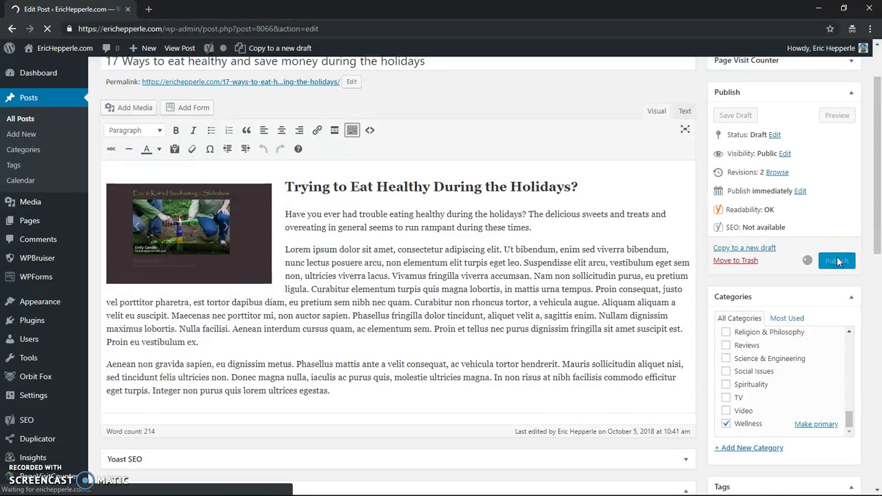
# Switch to the other browser window showing the site's public blog page
pyautogui.hotkey('alt', 'Tab')
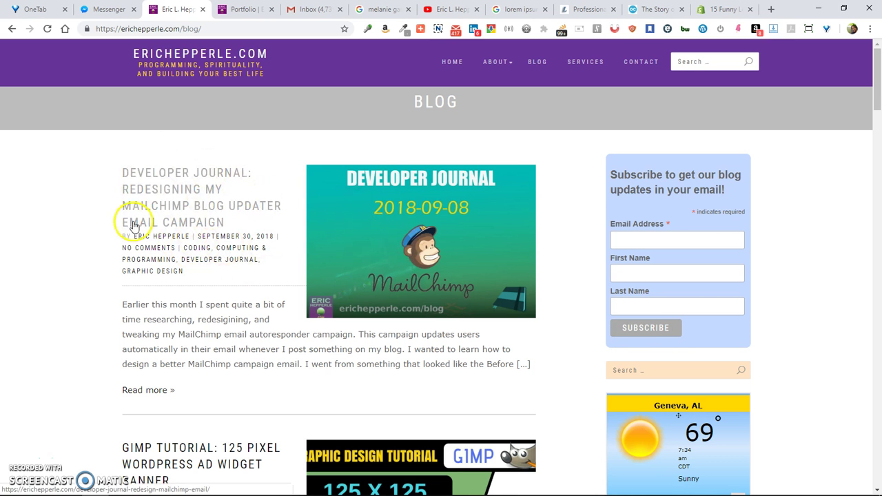
pyautogui.click(54, 233)
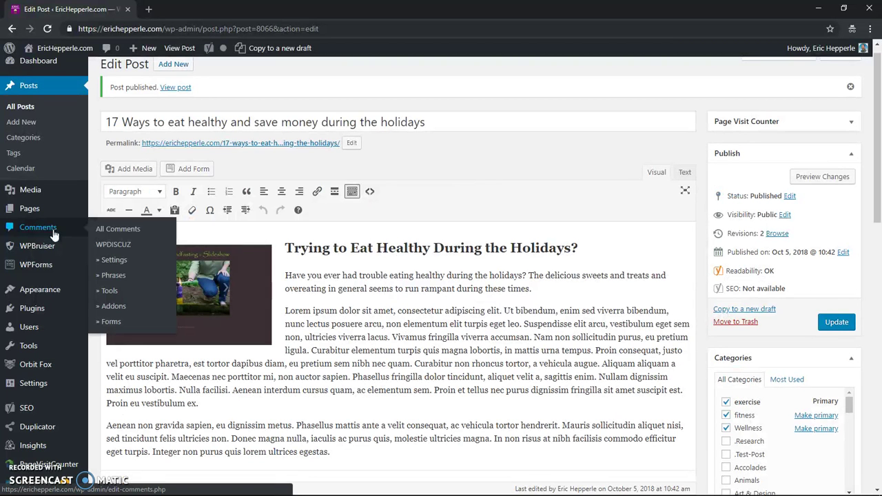
pyautogui.click(360, 311)
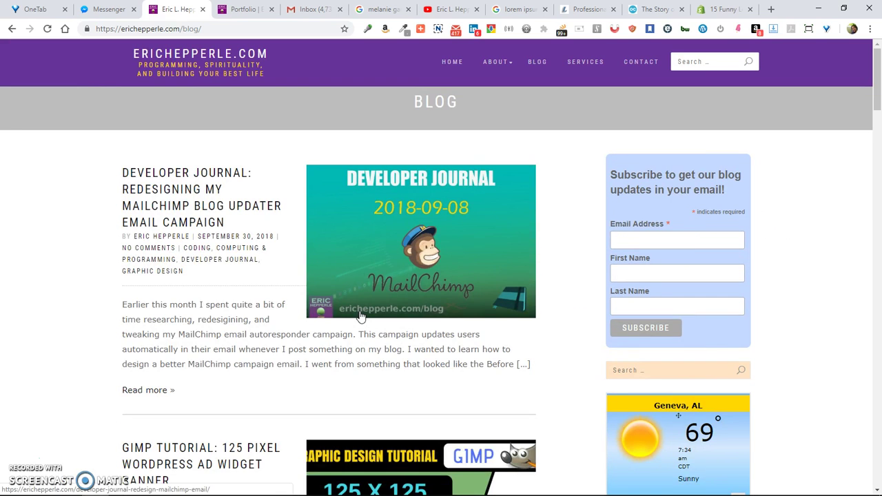
# Reload the public blog page to check the listing of the newly published post
pyautogui.click(360, 316)
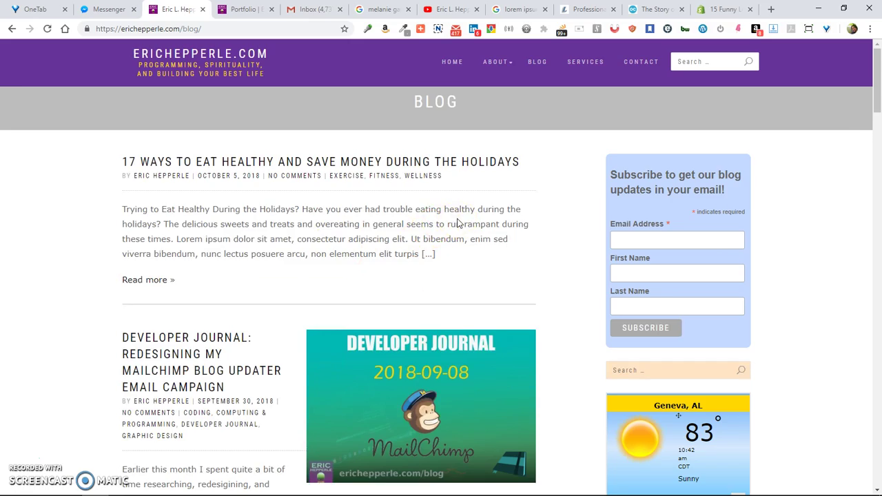
# Switch back to the post editor and set ehw-web-design-thumb-cas213-handfasting-300x182-1.png from the Media Library as the post's featured image
pyautogui.hotkey('alt', 'Tab')
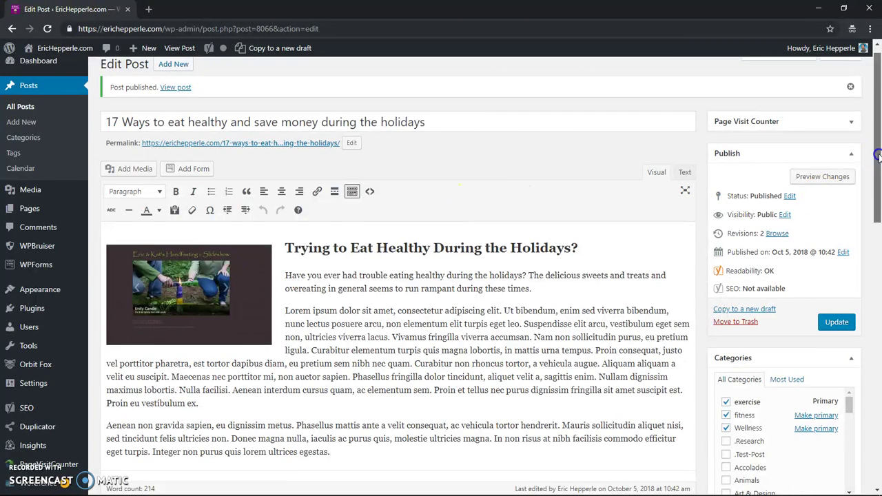
pyautogui.moveTo(878, 158); pyautogui.dragTo(876, 291)
pyautogui.click(781, 213)
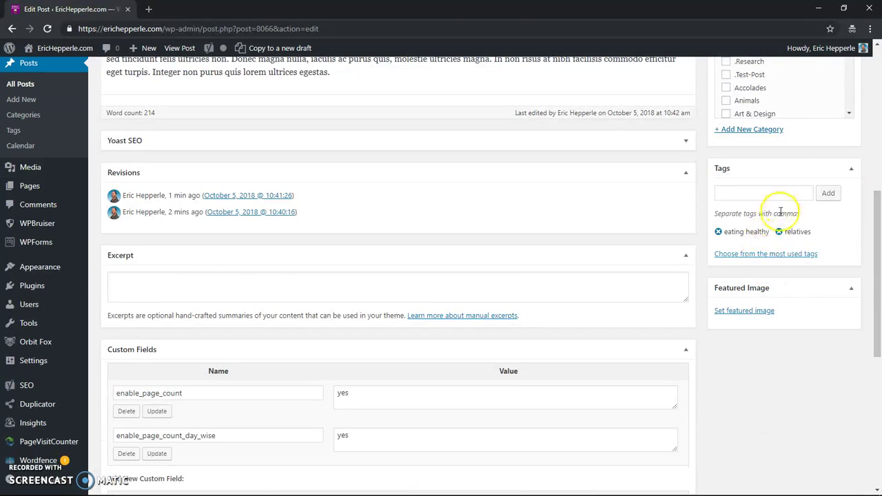
pyautogui.click(757, 313)
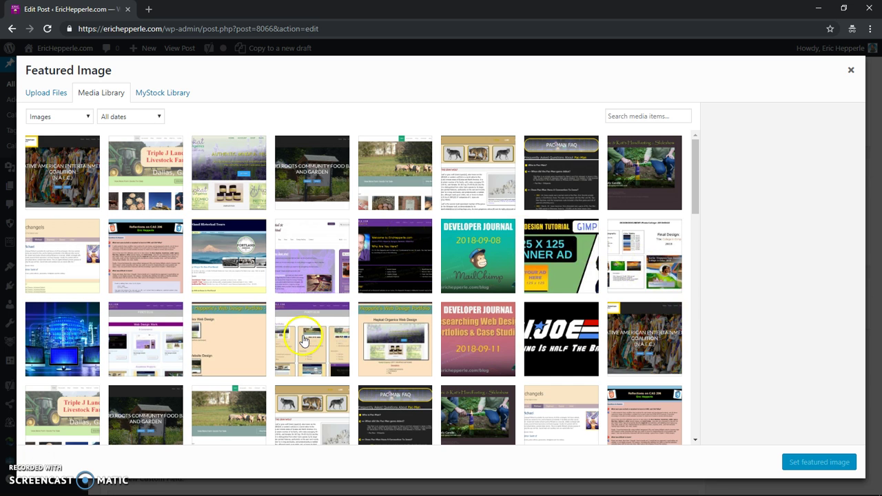
pyautogui.click(478, 415)
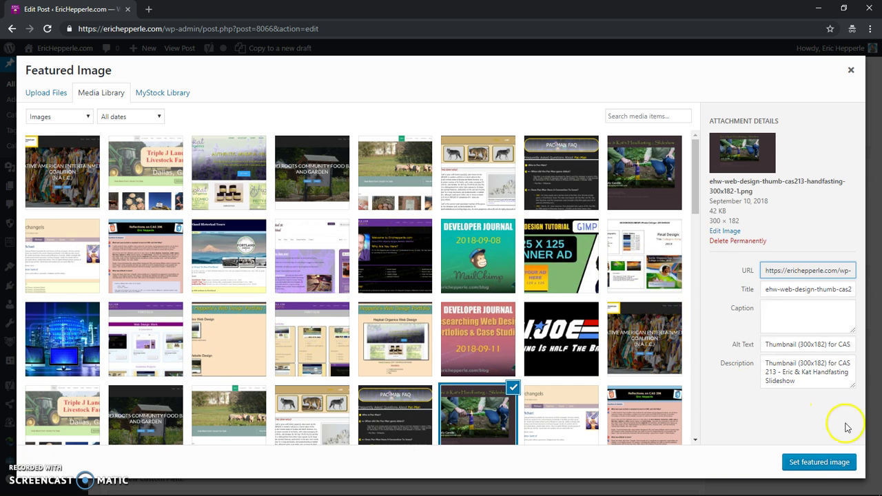
pyautogui.click(819, 464)
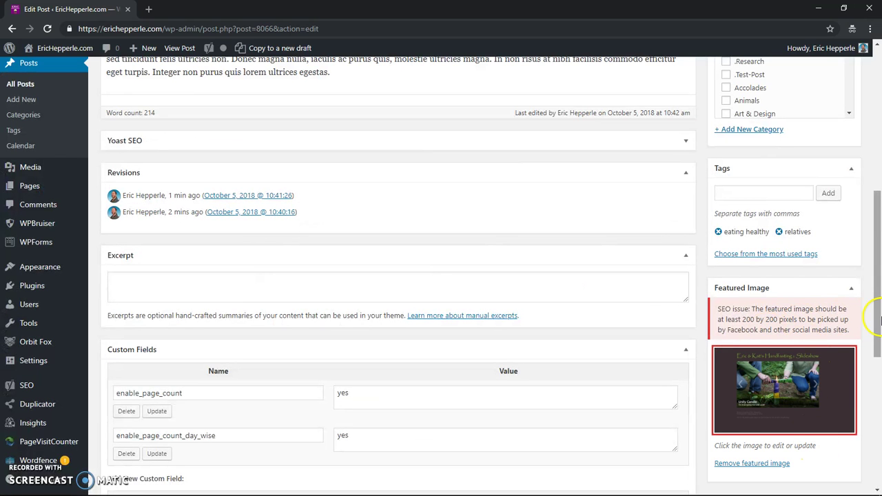
# Update the post with its featured image and reload the public blog page in the other window
pyautogui.moveTo(879, 318); pyautogui.dragTo(879, 355)
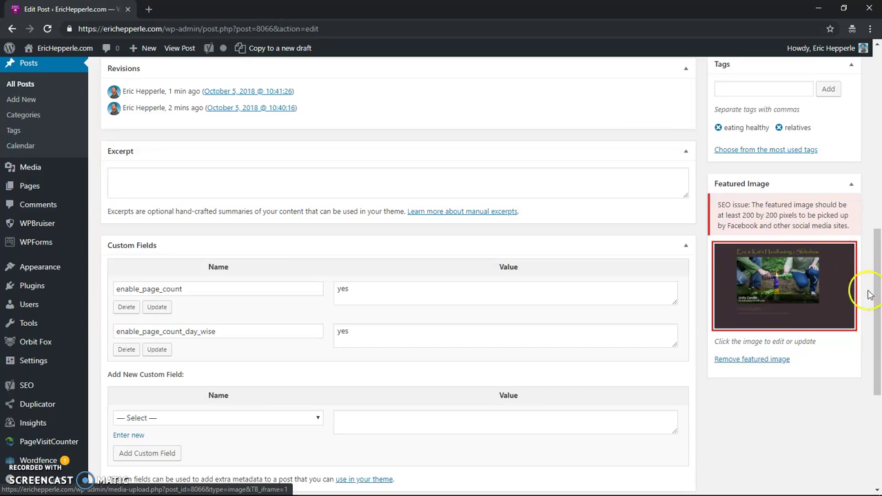
pyautogui.moveTo(874, 301); pyautogui.dragTo(879, 151)
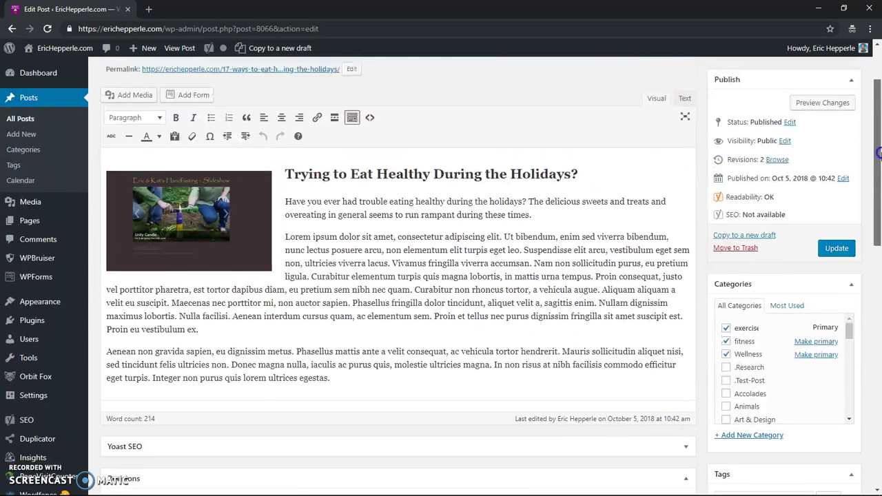
pyautogui.click(836, 248)
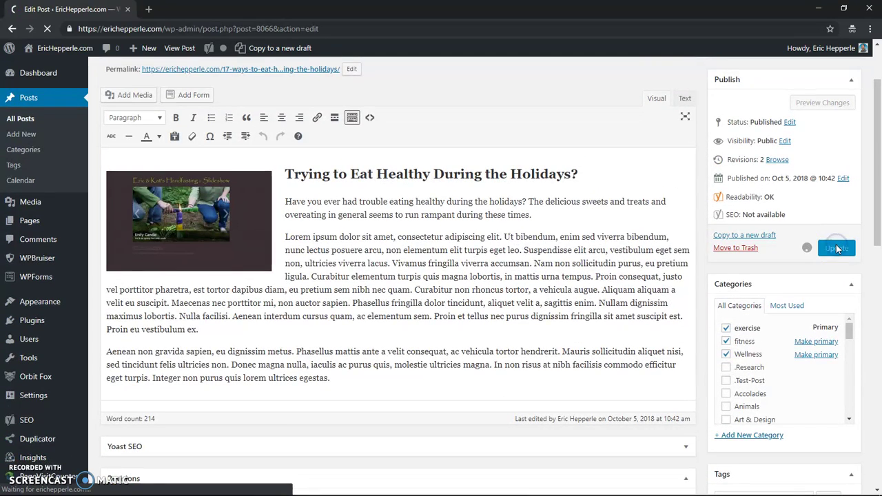
pyautogui.hotkey('alt', 'Tab')
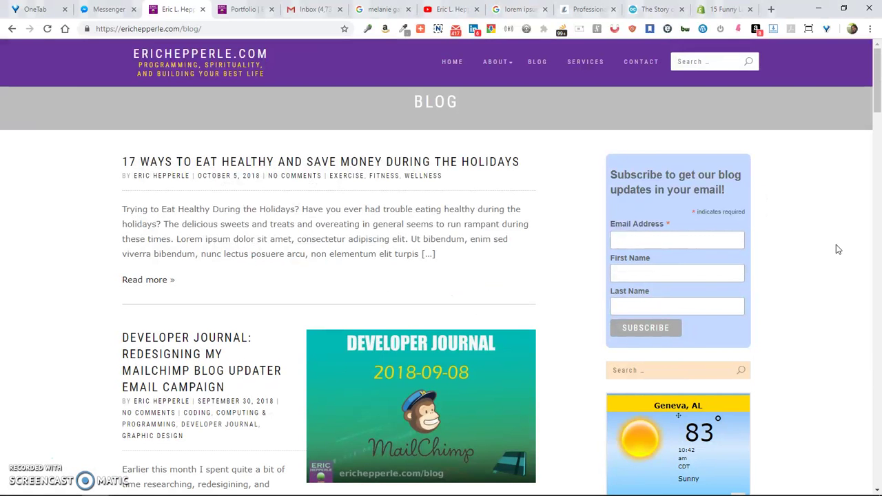
pyautogui.press('F5')
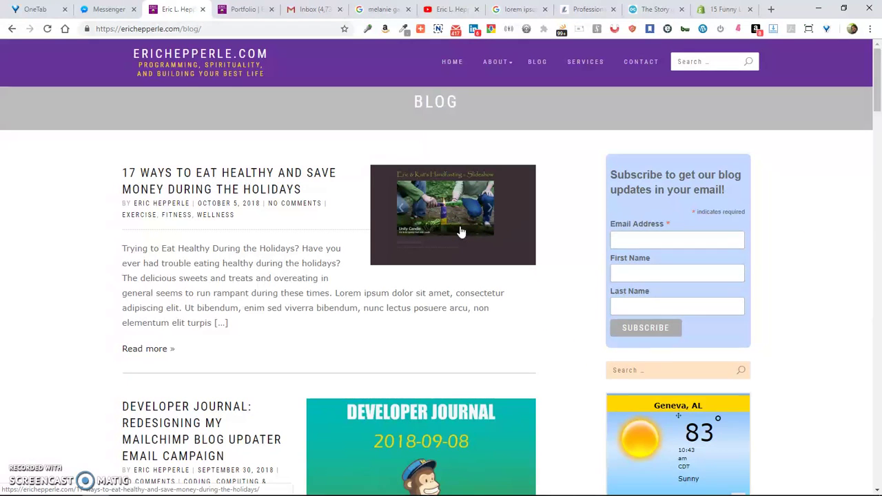
# Return to the post editor, examine the featured image's scaling options in Edit Image, and close the dialog without scaling
pyautogui.hotkey('alt', 'Tab')
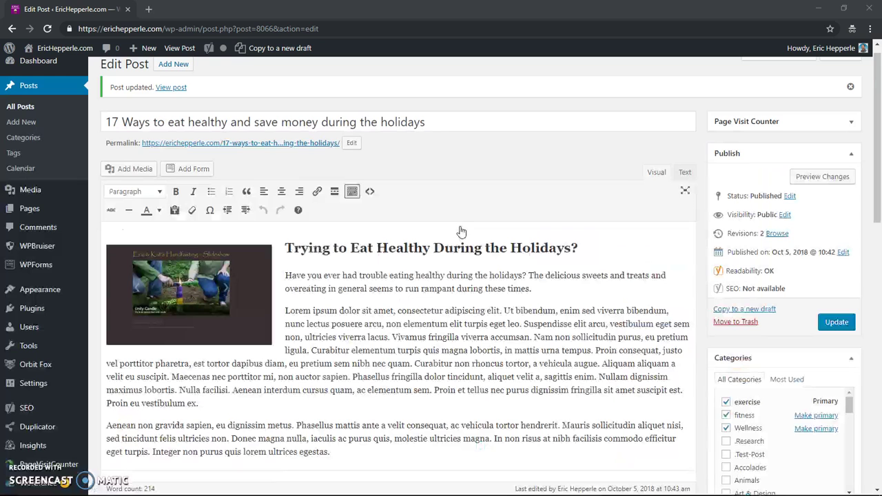
pyautogui.click(880, 184)
pyautogui.moveTo(881, 178); pyautogui.dragTo(879, 323)
pyautogui.click(791, 355)
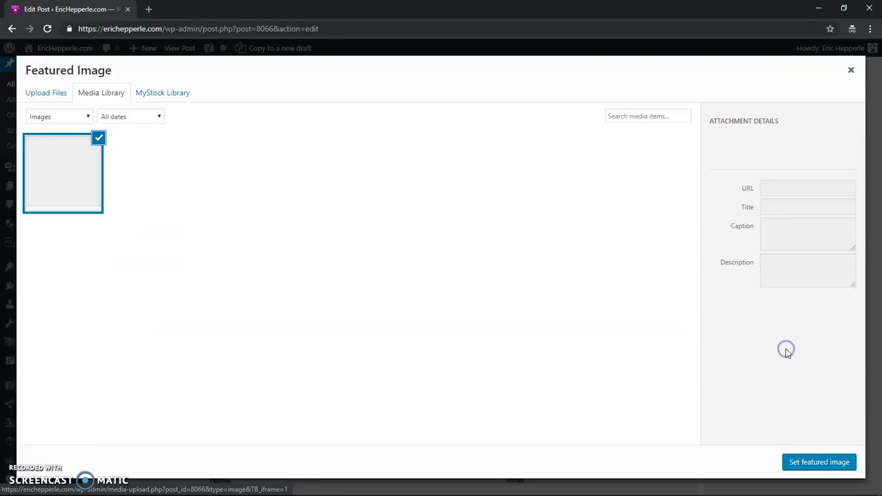
pyautogui.click(777, 245)
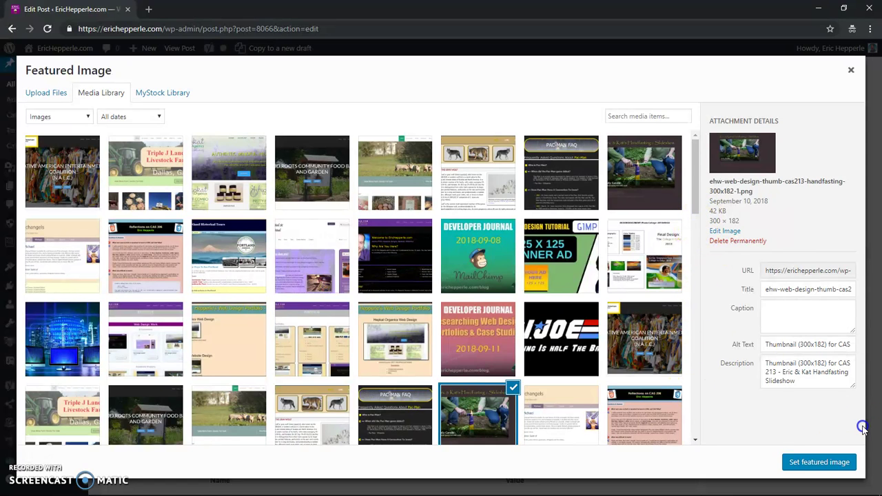
pyautogui.click(726, 233)
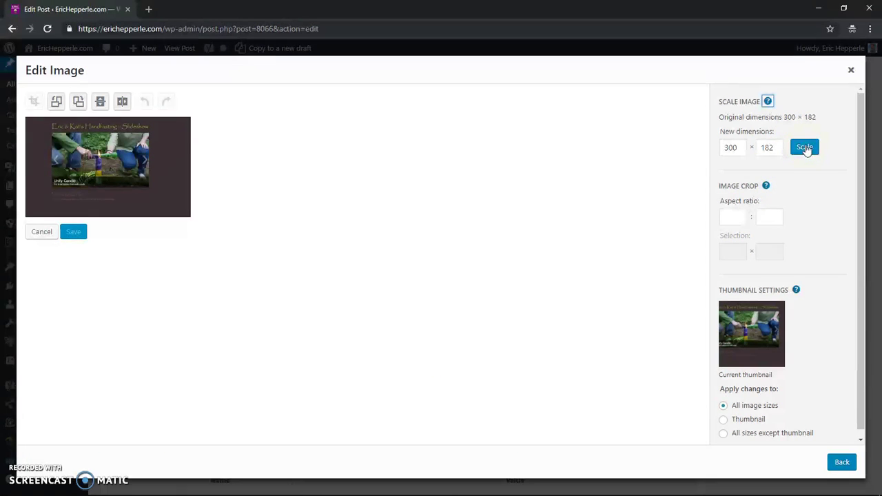
pyautogui.click(738, 146)
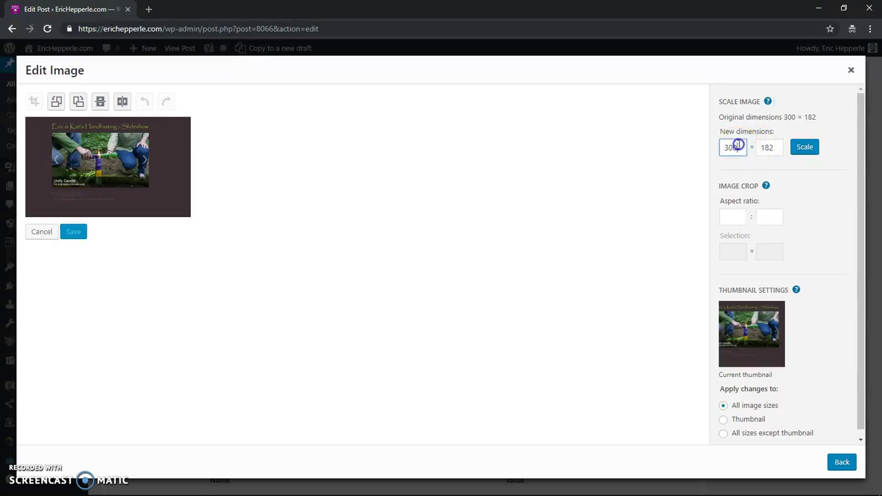
pyautogui.moveTo(738, 146); pyautogui.dragTo(708, 142)
pyautogui.click(851, 70)
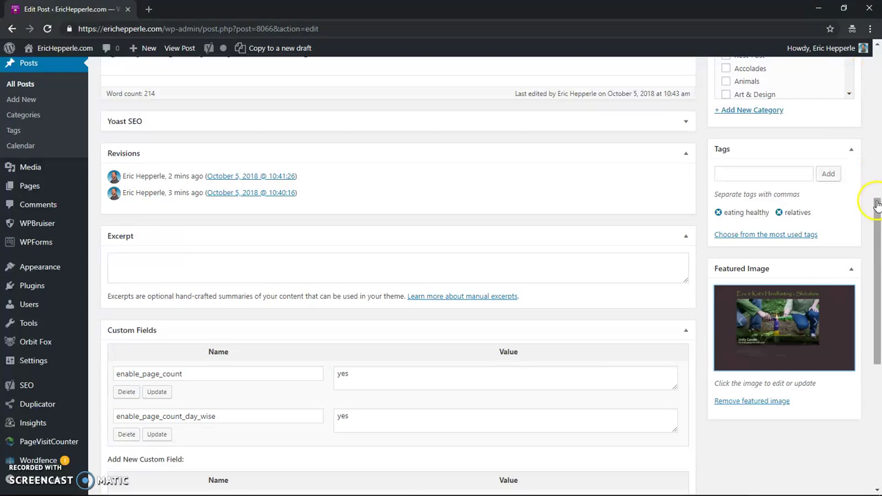
# Switch to the public blog page and compare the new post's featured image with those of the older posts
pyautogui.hotkey('alt', 'Tab')
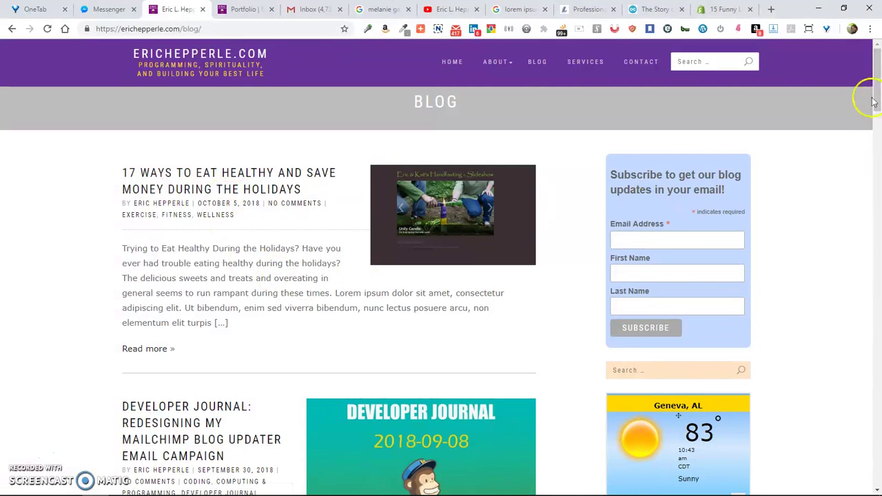
pyautogui.moveTo(870, 91)
pyautogui.mouseDown()
pyautogui.moveTo(877, 170)
pyautogui.moveTo(877, 83)
pyautogui.mouseUp()
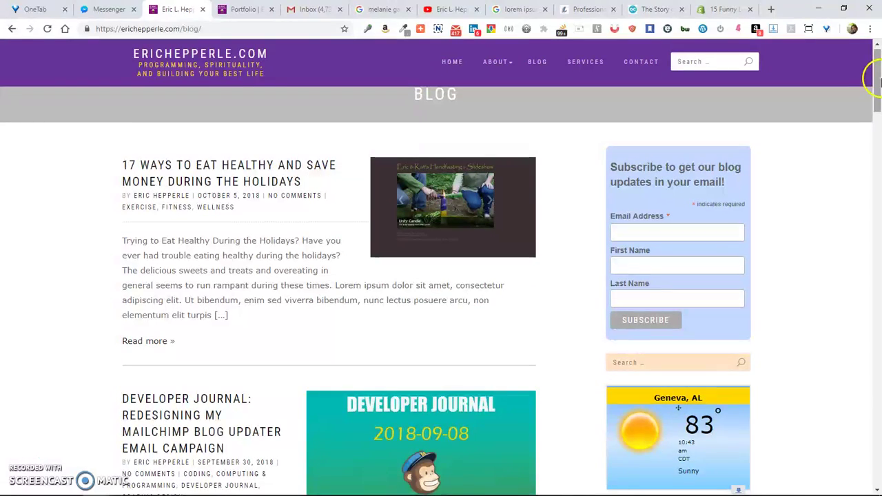
pyautogui.moveTo(877, 83); pyautogui.dragTo(870, 117)
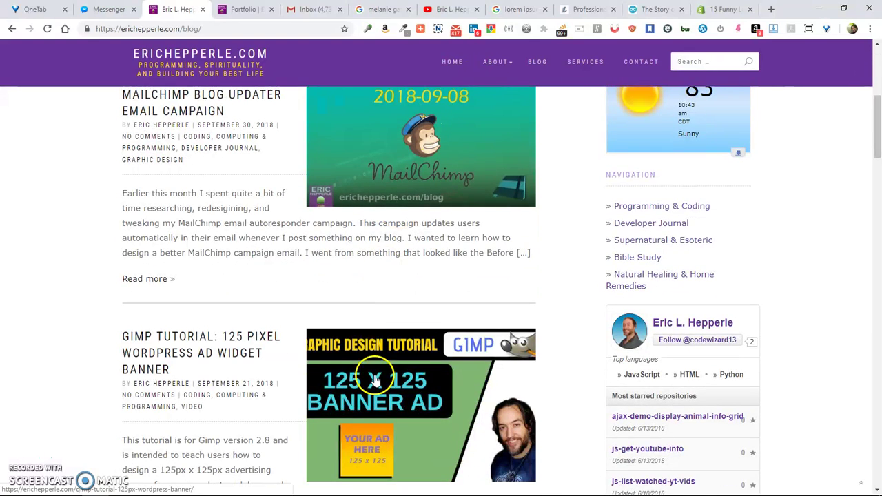
# Switch back to the post editor window and show the post's title and publishing settings
pyautogui.hotkey('alt', 'Tab')
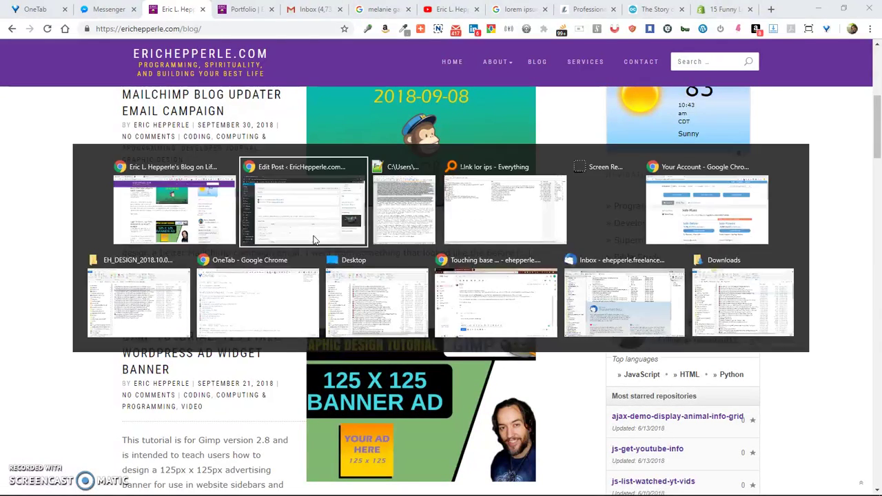
pyautogui.click(313, 240)
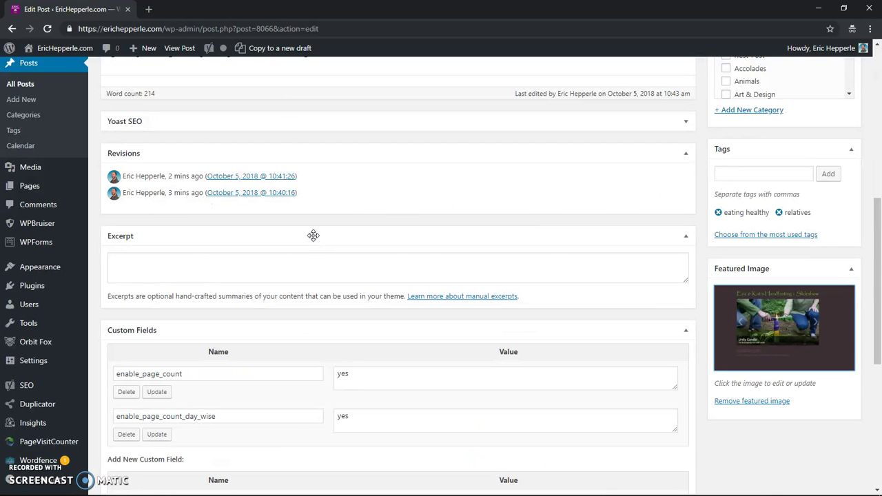
pyautogui.moveTo(878, 253); pyautogui.dragTo(879, 81)
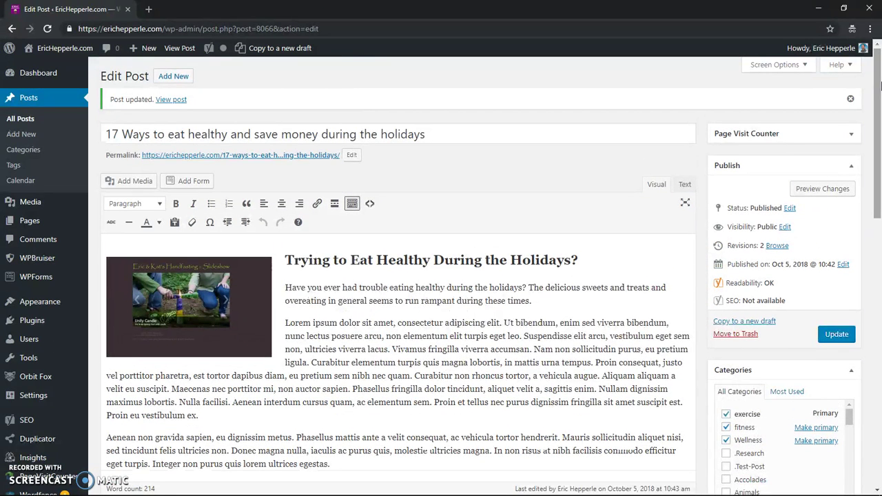